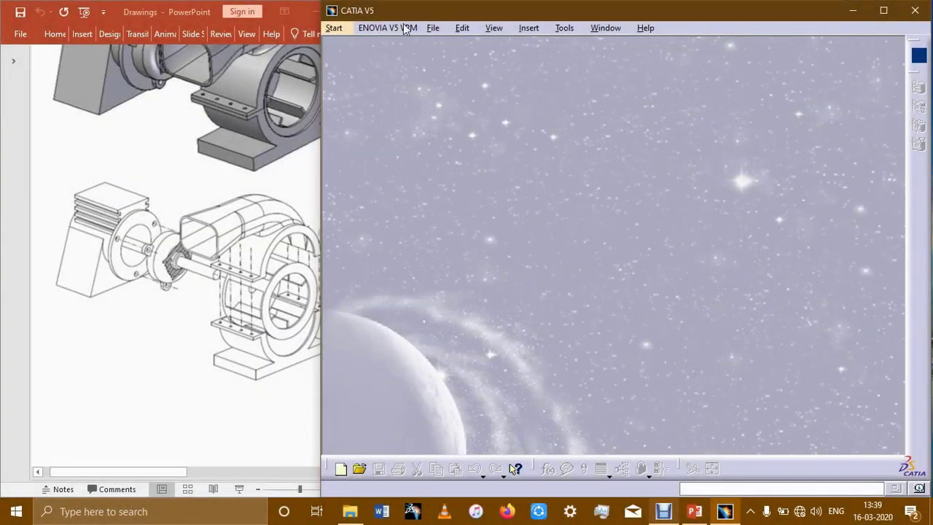
# - Start a new Assembly Design document and dock the floating Update toolbar in the right column
pyautogui.click(340, 28)
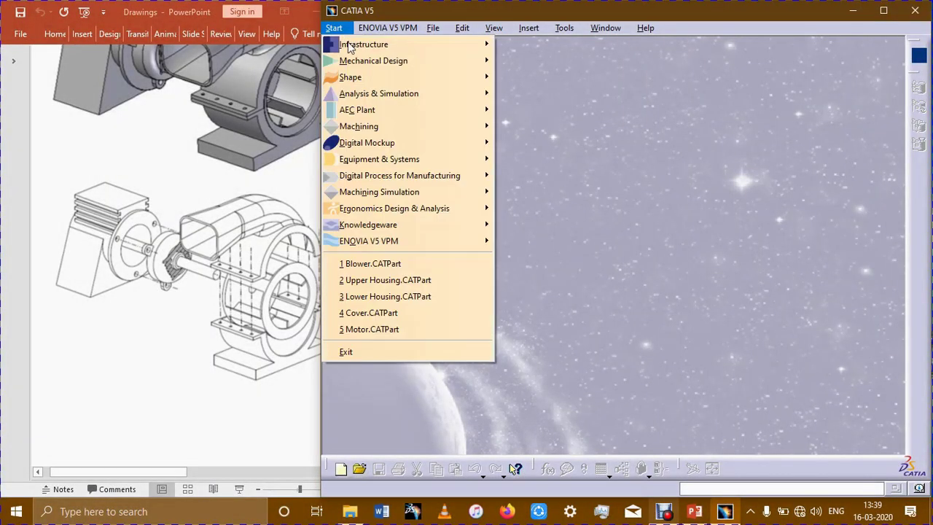
pyautogui.moveTo(374, 60)
pyautogui.click(549, 78)
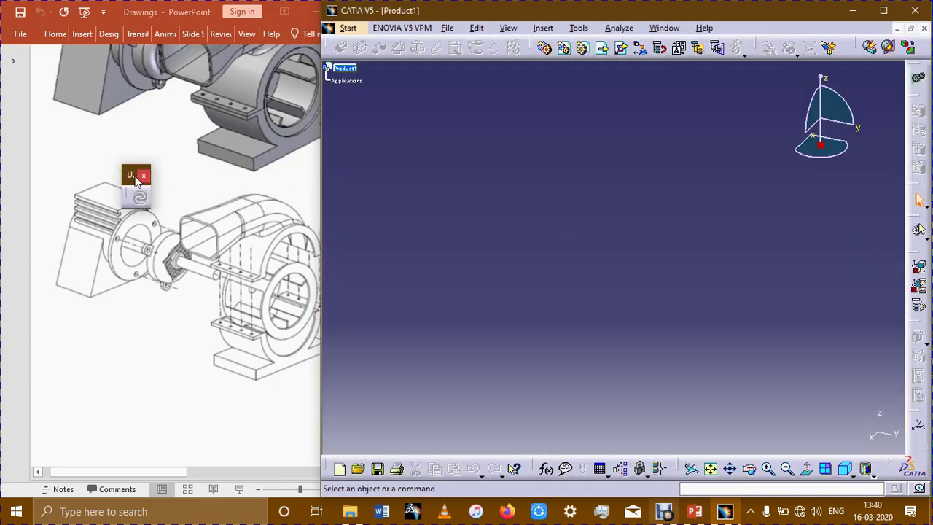
pyautogui.moveTo(134, 175)
pyautogui.mouseDown()
pyautogui.moveTo(817, 405)
pyautogui.moveTo(700, 383)
pyautogui.mouseUp()
pyautogui.moveTo(882, 406)
pyautogui.mouseDown()
pyautogui.moveTo(843, 409)
pyautogui.moveTo(839, 51)
pyautogui.mouseUp()
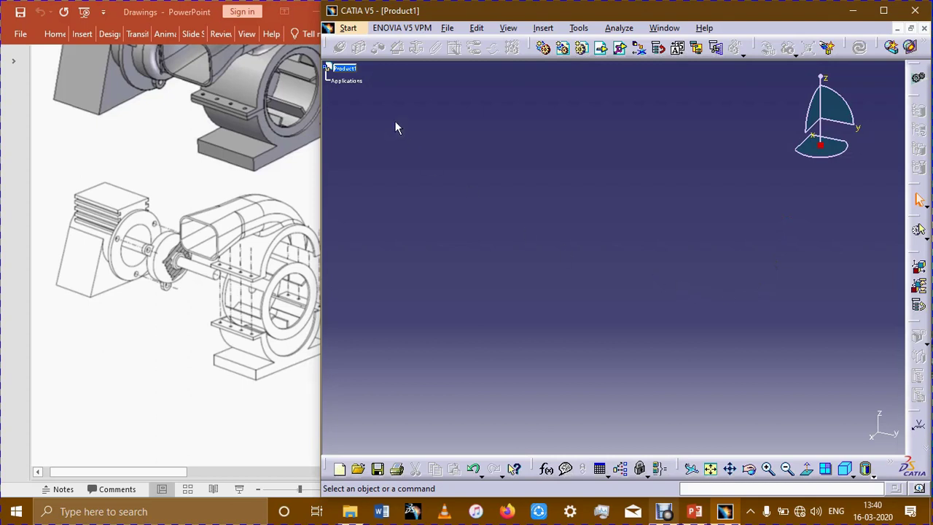
# - Insert the Lower Housing and Upper Housing part files into Product1 as existing components
pyautogui.click(345, 69)
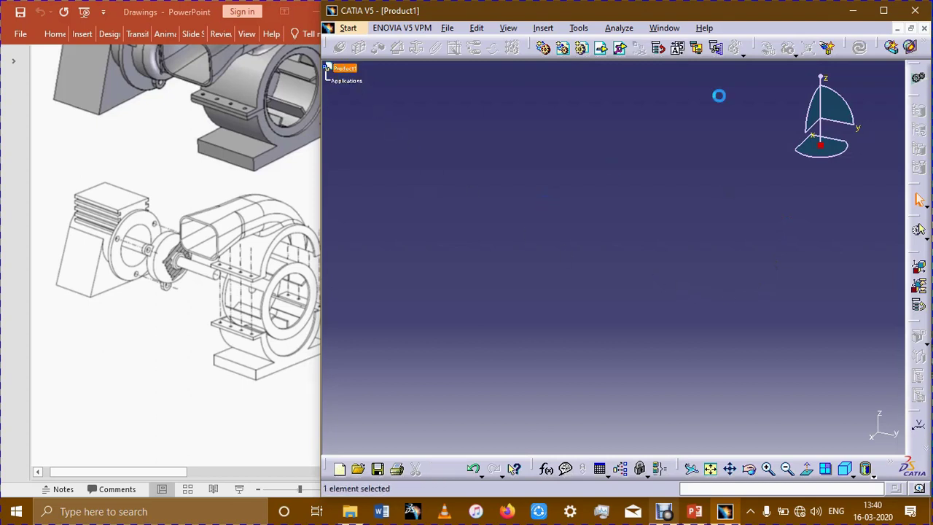
pyautogui.click(604, 56)
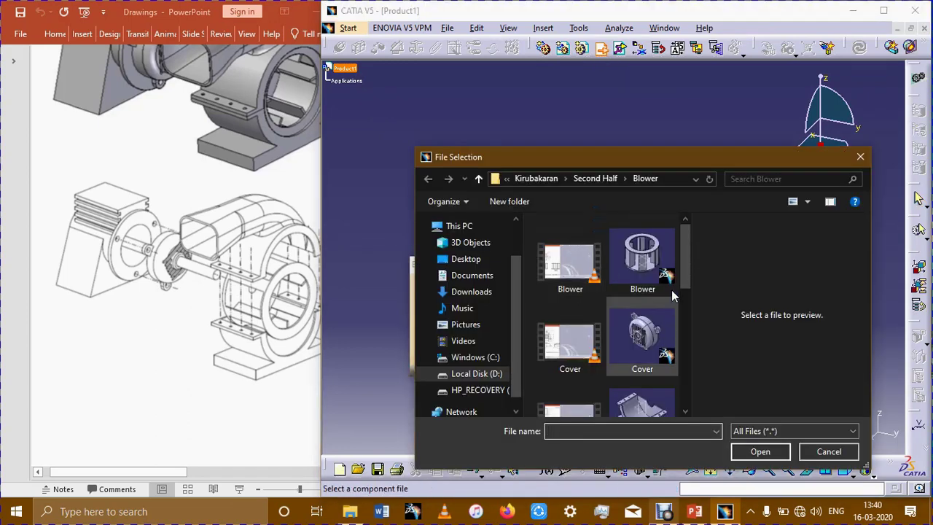
pyautogui.moveTo(687, 272); pyautogui.dragTo(692, 322)
pyautogui.click(642, 271)
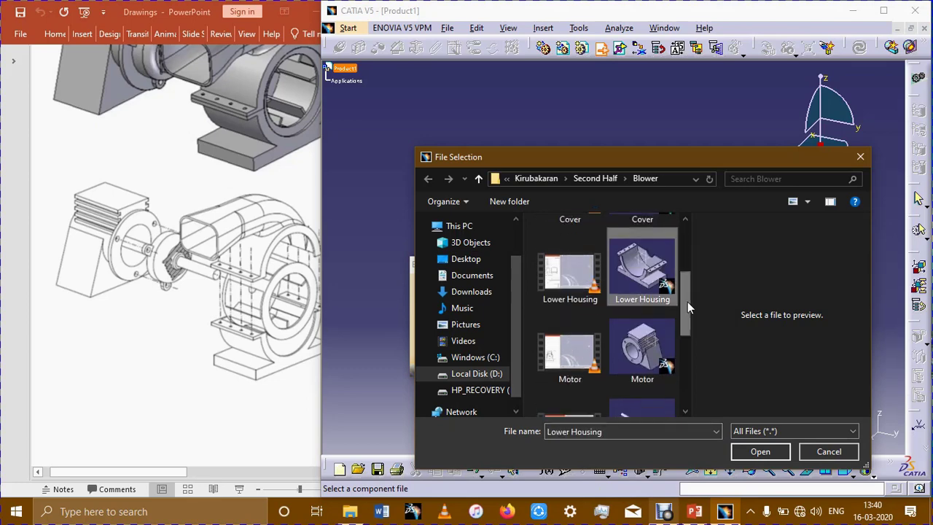
pyautogui.scroll(-2, 645, 350)
pyautogui.scroll(-2, 656, 352)
pyautogui.keyDown('ctrl'); pyautogui.click(574, 382); pyautogui.keyUp('ctrl')
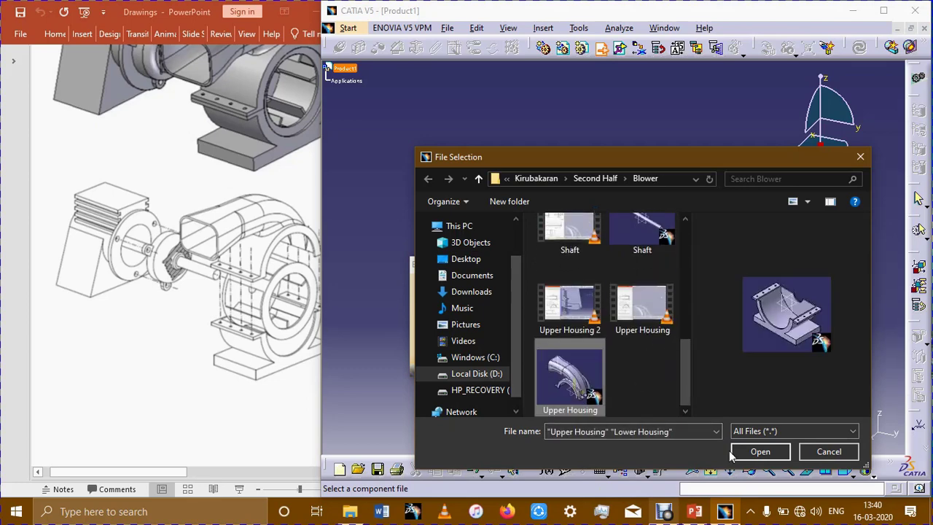
pyautogui.press('Return')
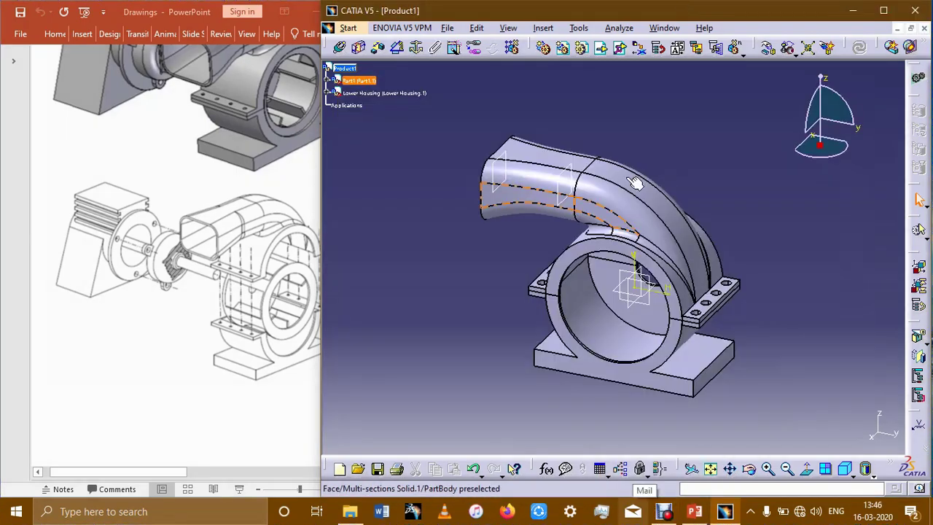
# - Load the Blower part file into Product1 as an existing component, Blower.1
pyautogui.click(345, 68)
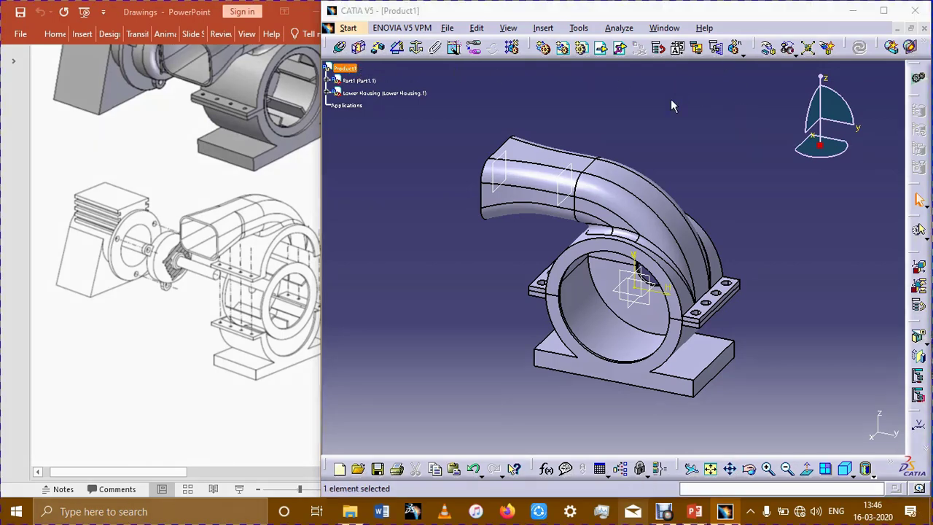
pyautogui.click(601, 48)
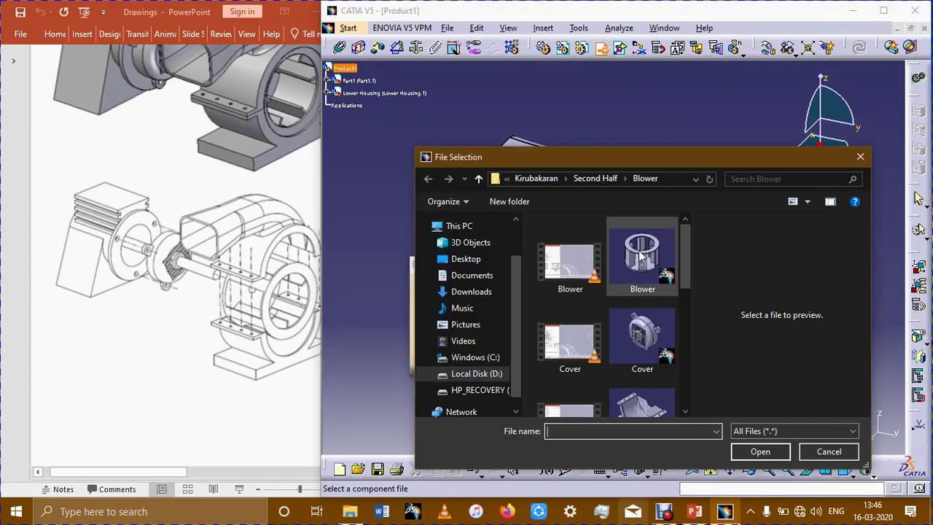
pyautogui.click(642, 259)
pyautogui.click(761, 452)
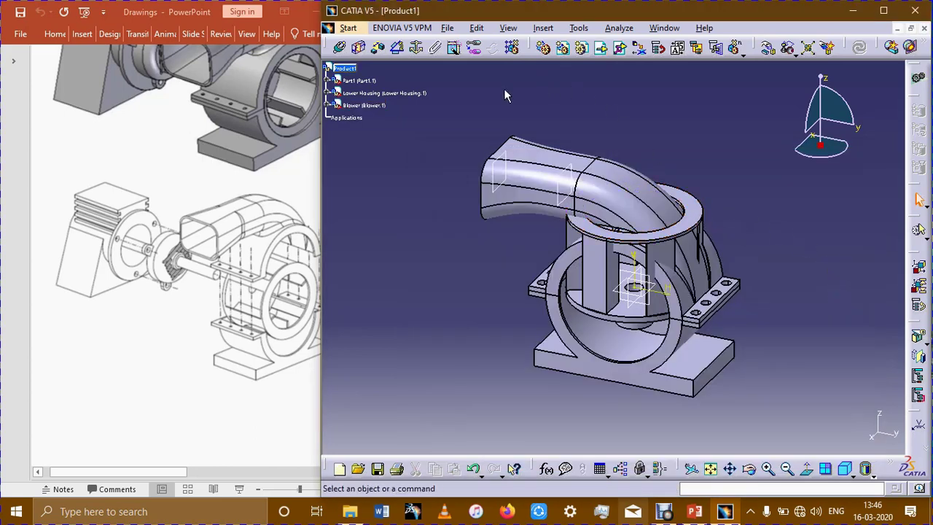
# - Drag Blower.1 out of the Lower Housing with the Manipulation tool so it sits beside it
pyautogui.click(768, 47)
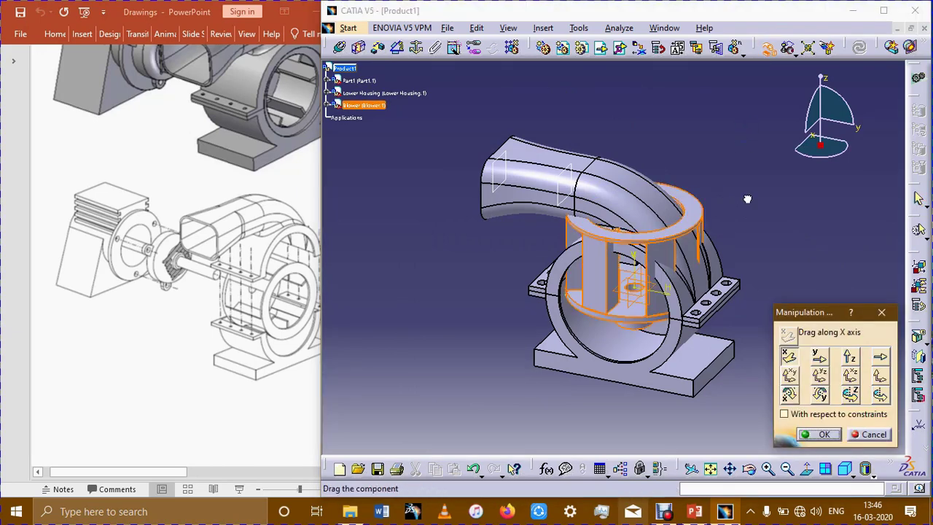
pyautogui.moveTo(693, 214); pyautogui.dragTo(762, 187)
pyautogui.moveTo(672, 239); pyautogui.dragTo(729, 292, button='middle')
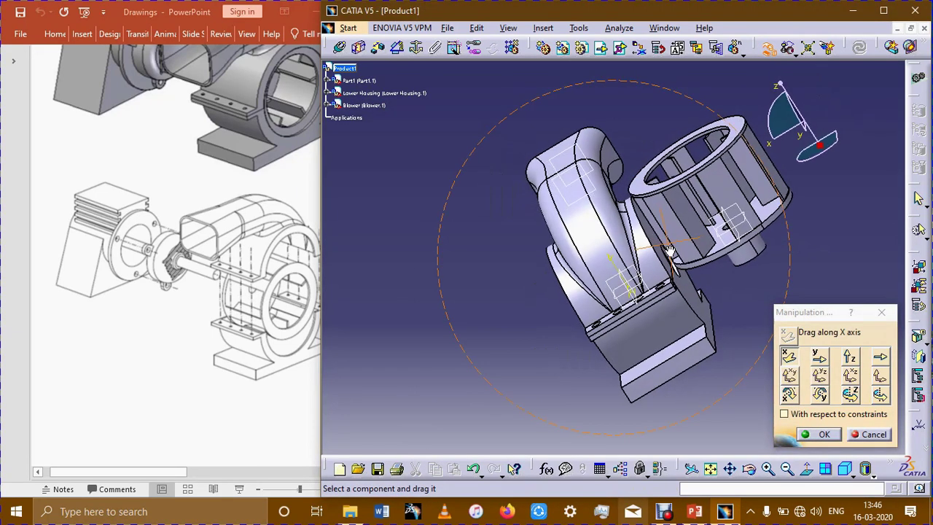
pyautogui.click(826, 434)
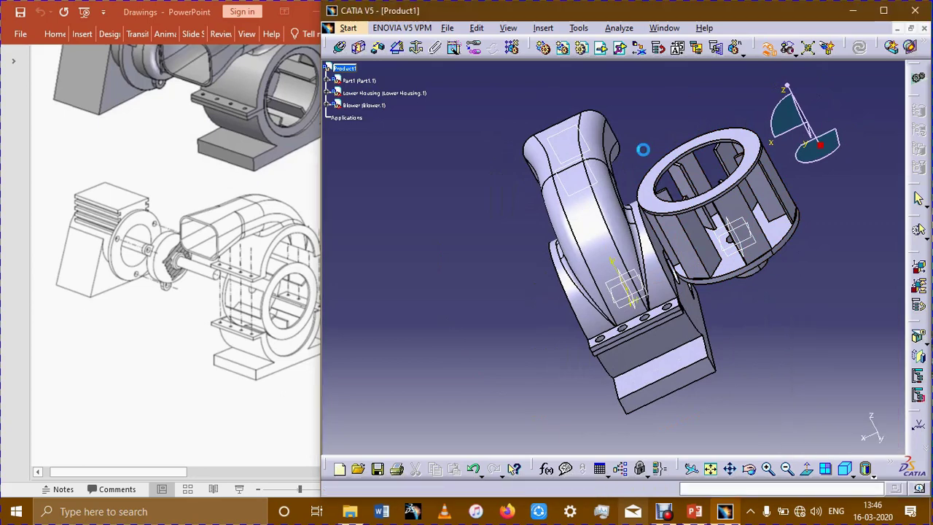
# - Make the blower's axis coincide with the Lower Housing's axis and update the assembly
pyautogui.click(342, 48)
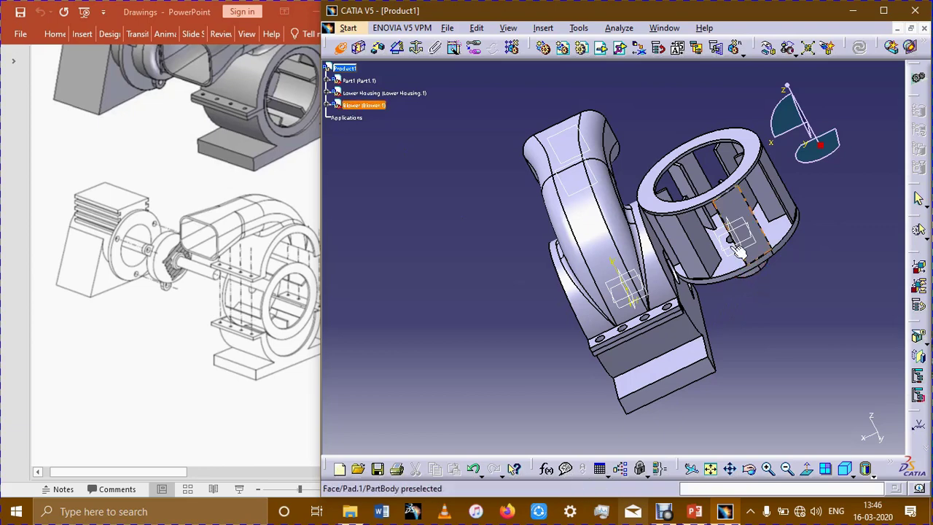
pyautogui.moveTo(792, 297); pyautogui.dragTo(722, 248, button='middle')
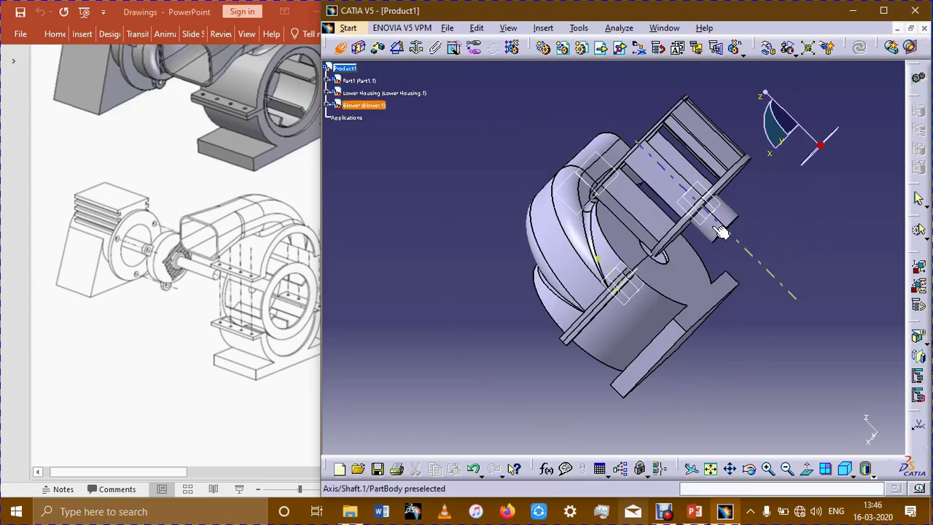
pyautogui.click(730, 262)
pyautogui.moveTo(846, 312); pyautogui.dragTo(578, 328, button='middle')
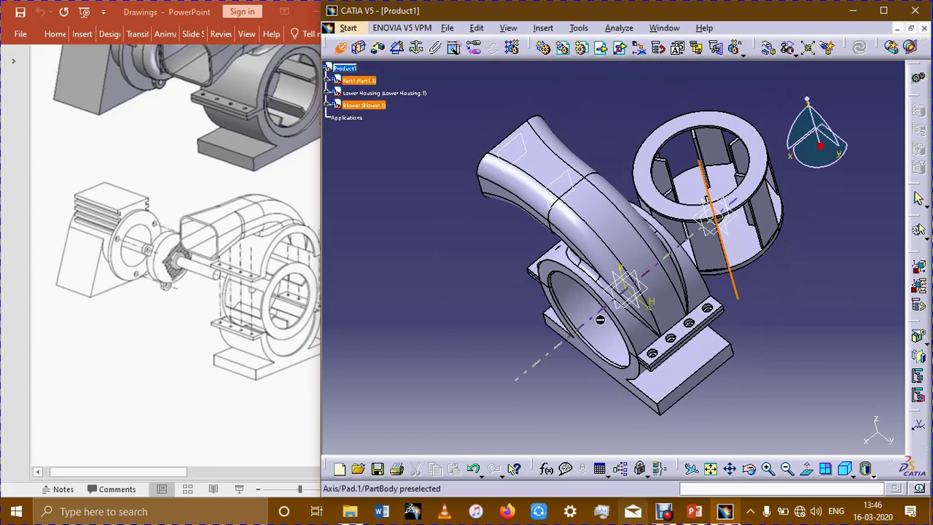
pyautogui.click(590, 344)
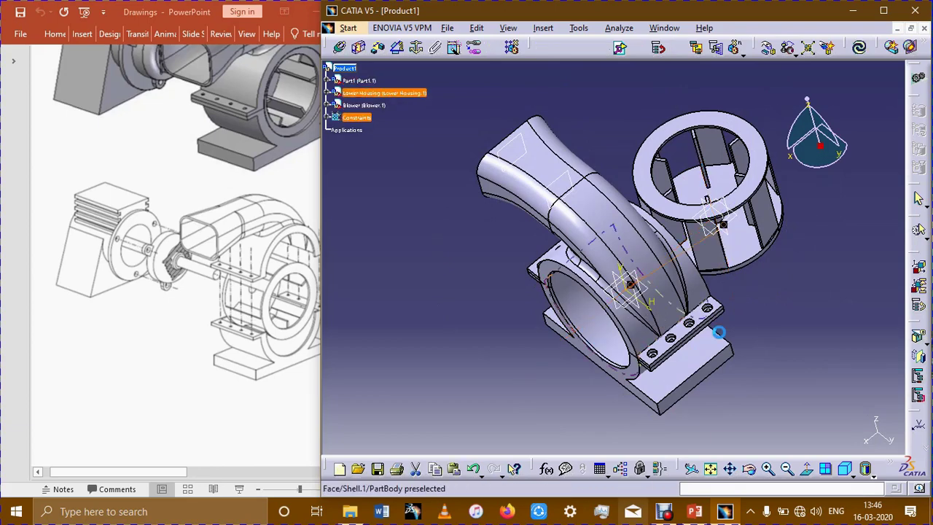
pyautogui.click(859, 48)
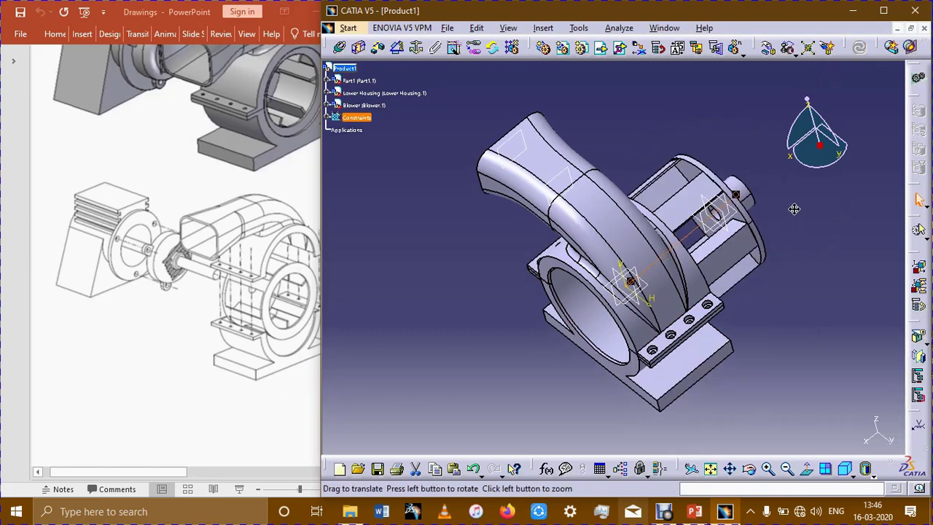
# - Add a surface contact constraint between the blower's top face and the Lower Housing face
pyautogui.moveTo(791, 220); pyautogui.dragTo(669, 178, button='middle')
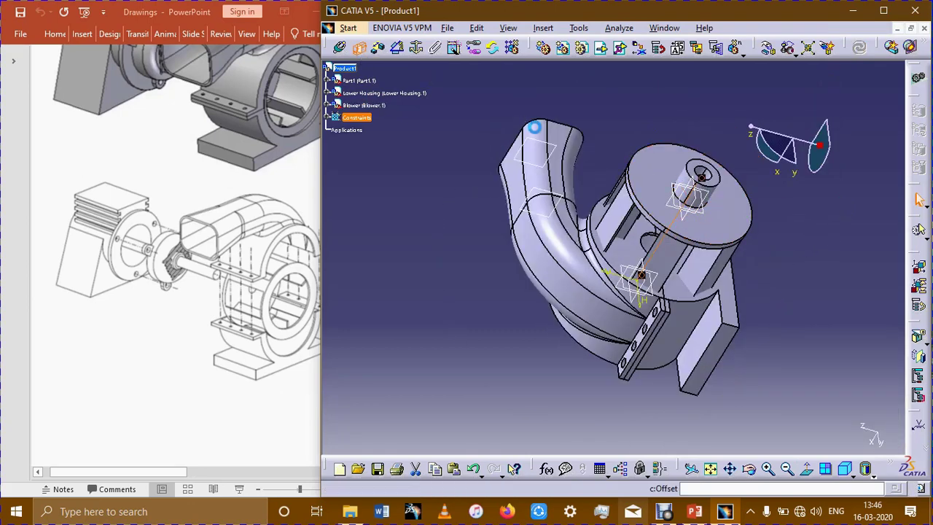
pyautogui.click(359, 47)
pyautogui.click(641, 171)
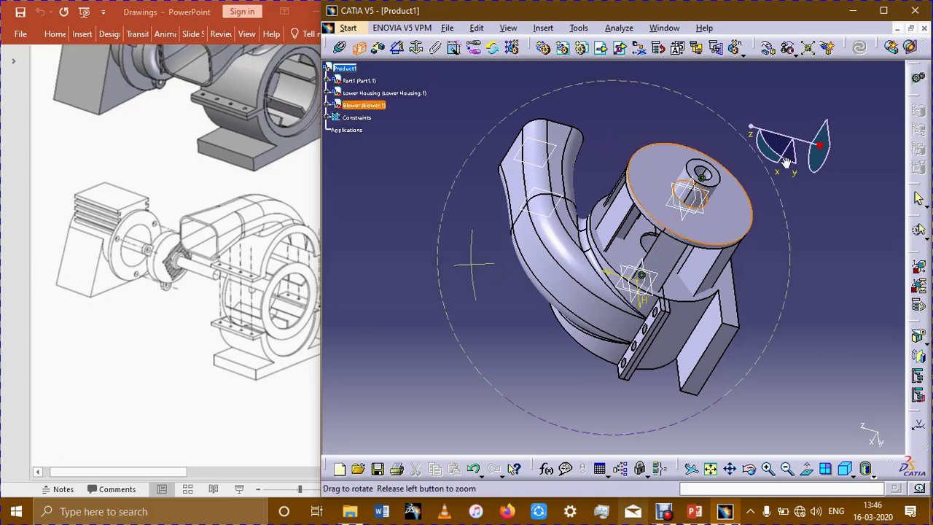
pyautogui.moveTo(785, 162); pyautogui.dragTo(739, 150, button='middle')
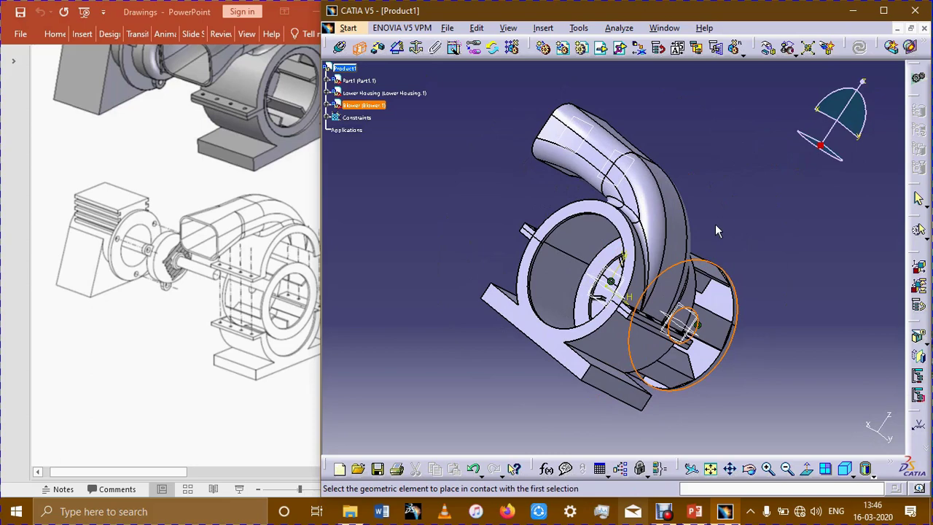
pyautogui.moveTo(715, 226); pyautogui.dragTo(781, 333, button='middle')
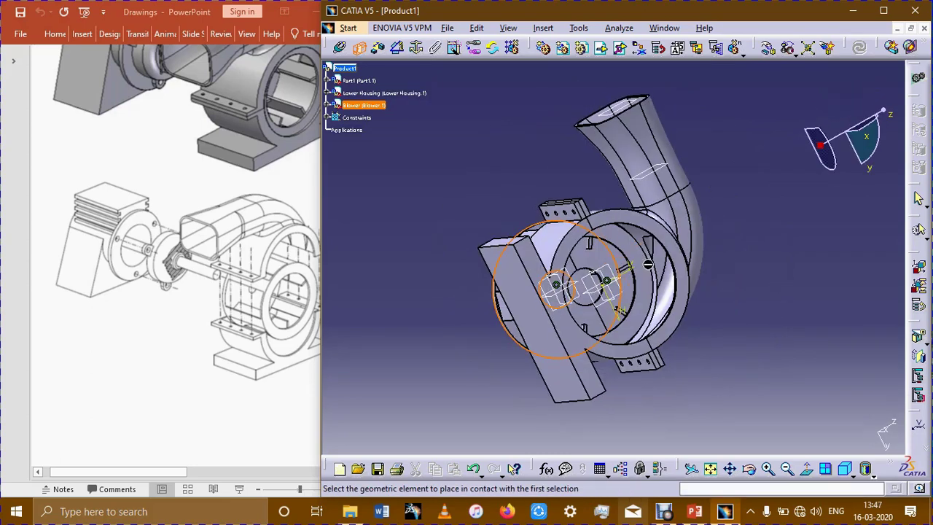
pyautogui.moveTo(647, 264); pyautogui.dragTo(677, 232, button='middle')
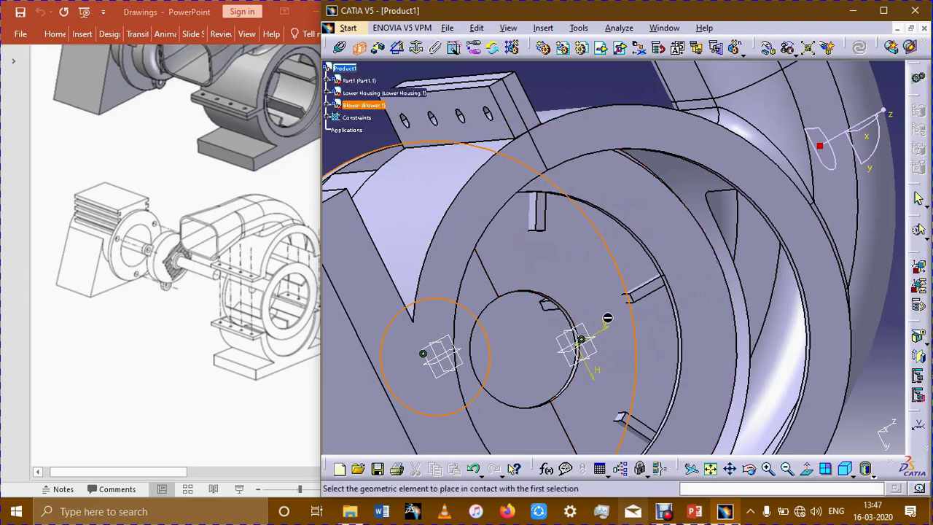
pyautogui.click(618, 328)
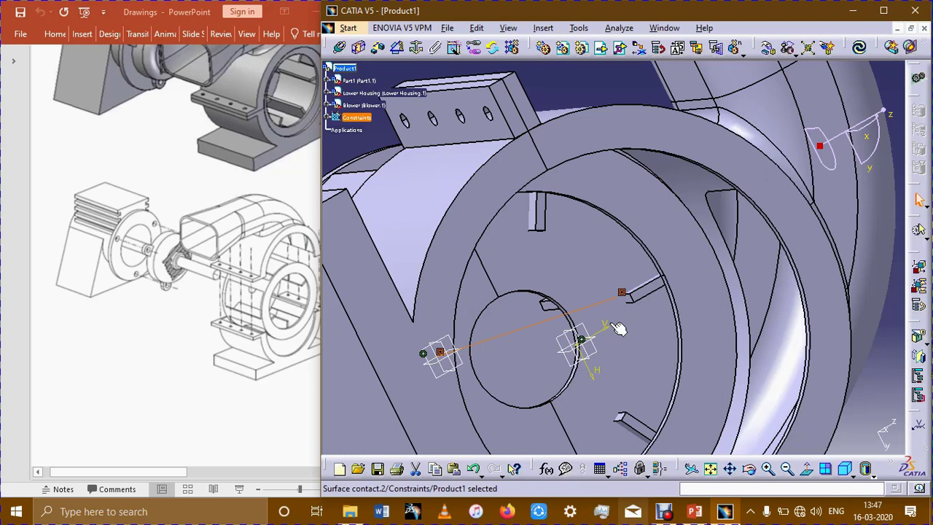
pyautogui.press('Escape')
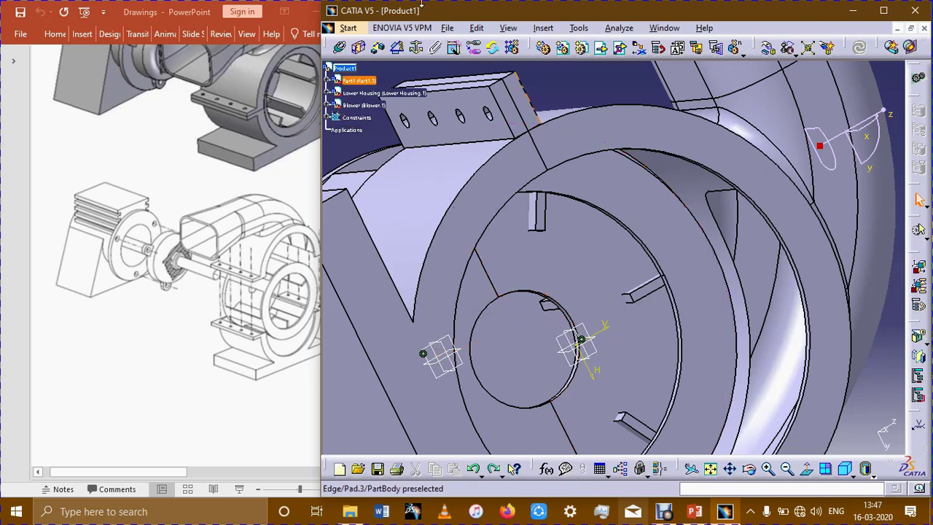
# - Create Offset.2 between the blower's top and a Part1 face, setting the offset to 0.125in
pyautogui.click(380, 48)
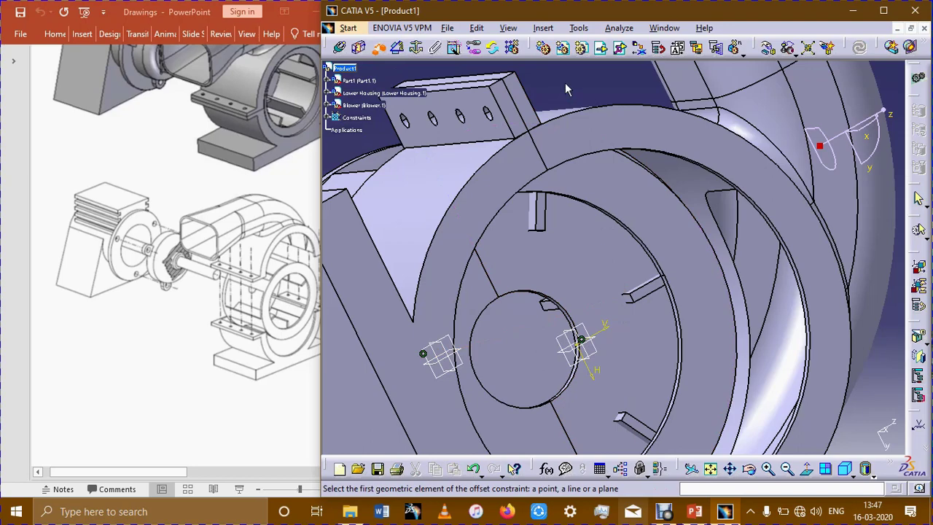
pyautogui.moveTo(565, 83)
pyautogui.mouseDown(button='middle')
pyautogui.moveTo(616, 159)
pyautogui.moveTo(574, 97)
pyautogui.mouseUp(button='middle')
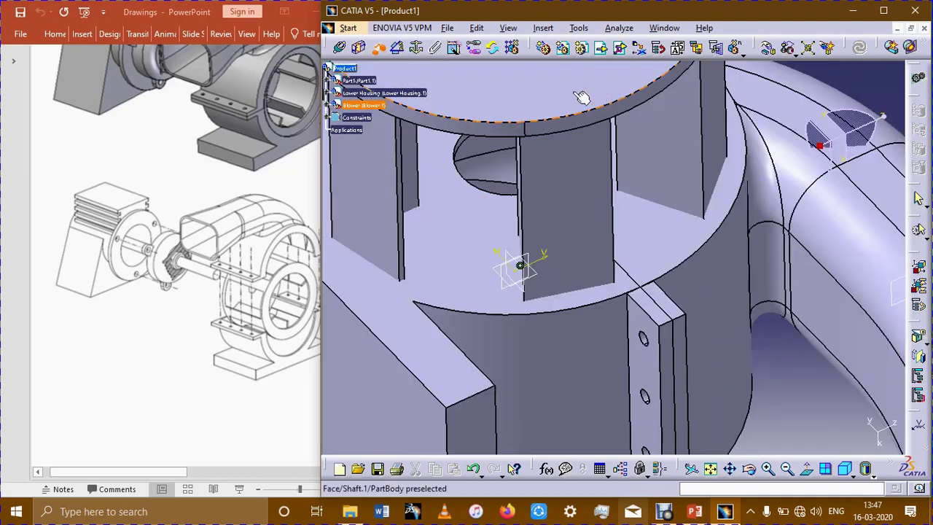
pyautogui.click(574, 97)
pyautogui.moveTo(604, 138)
pyautogui.mouseDown(button='middle')
pyautogui.moveTo(597, 356)
pyautogui.moveTo(648, 260)
pyautogui.mouseUp(button='middle')
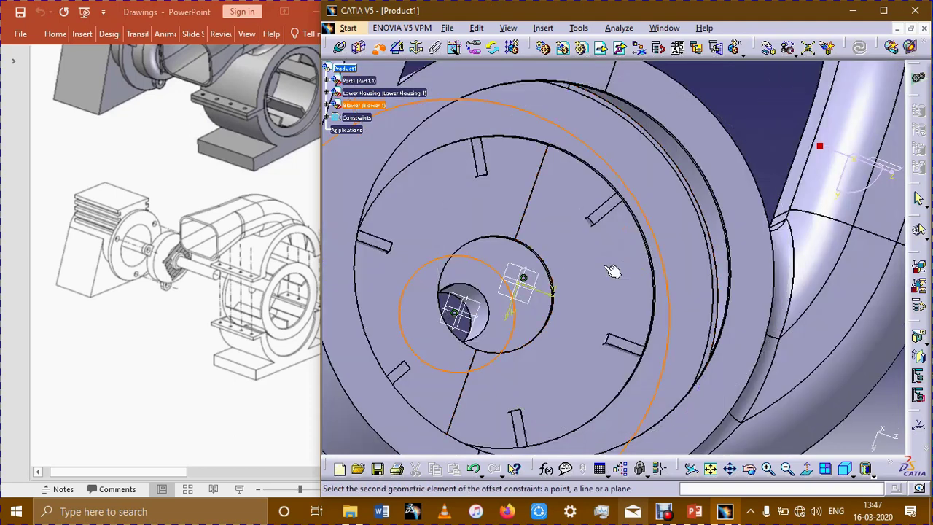
pyautogui.click(611, 271)
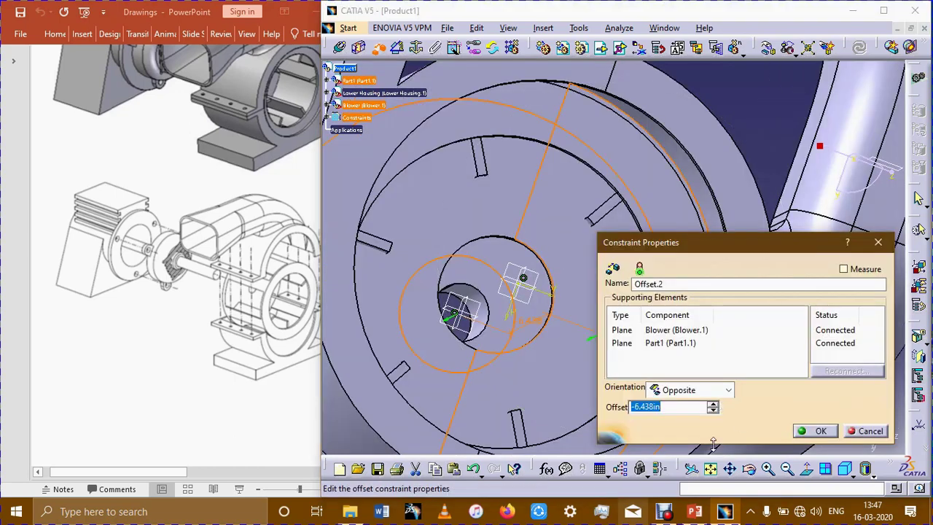
pyautogui.click(842, 470)
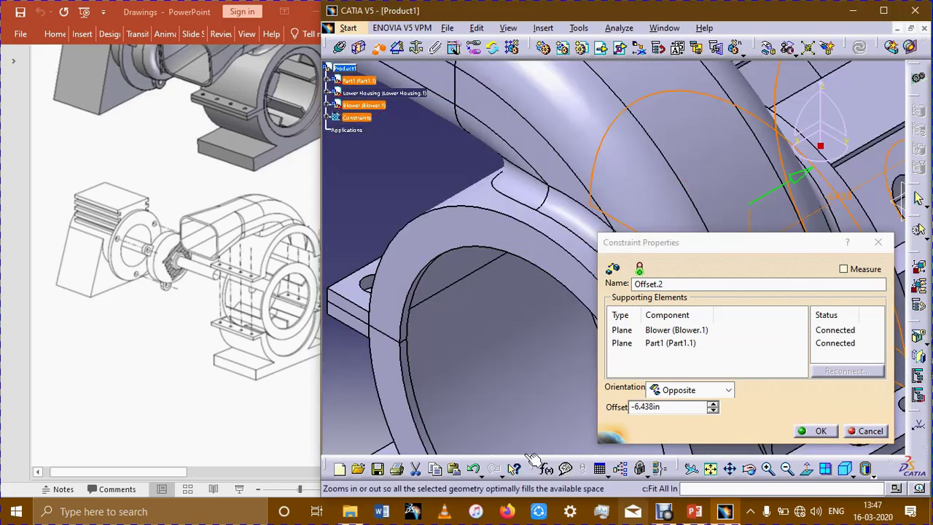
pyautogui.click(691, 468)
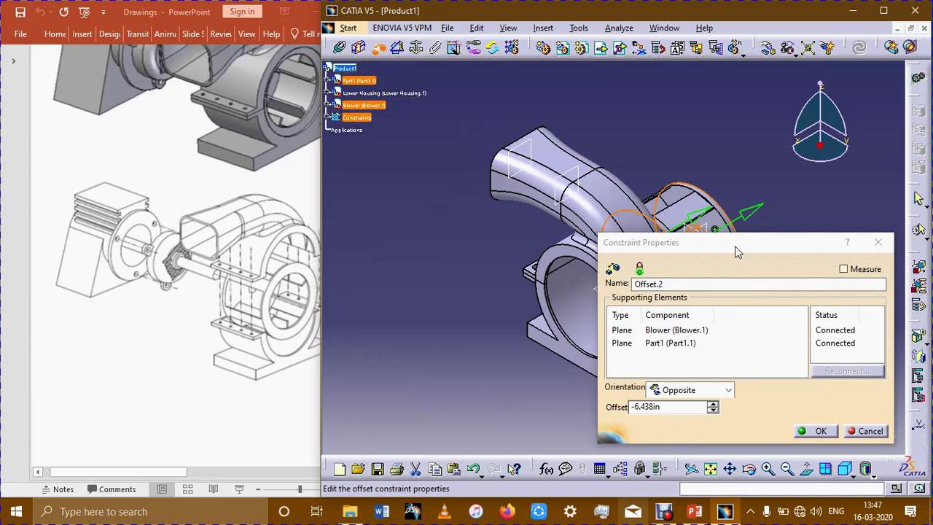
pyautogui.moveTo(737, 248); pyautogui.dragTo(849, 210)
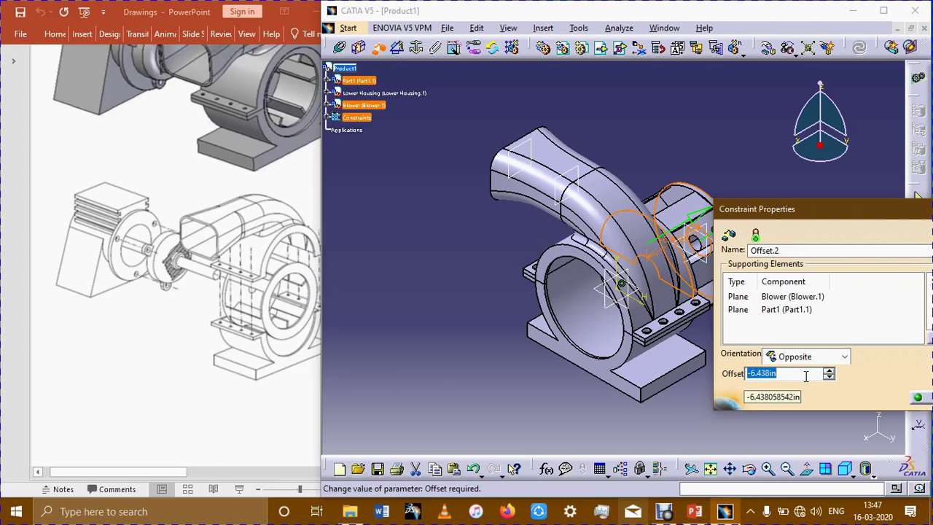
pyautogui.write('-.125')
pyautogui.press('Return')
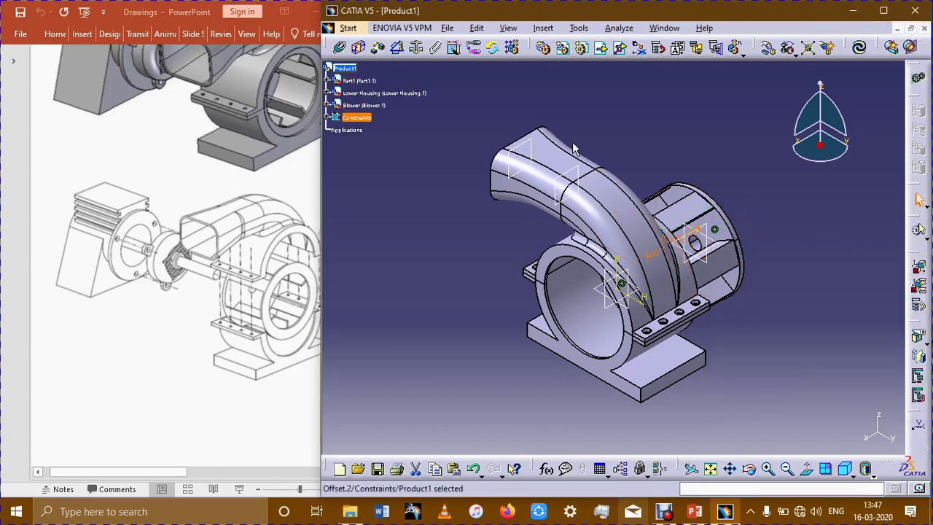
# - Update all so the Blower moves to its 0.125in offset position, then orbit to inspect it
pyautogui.click(859, 47)
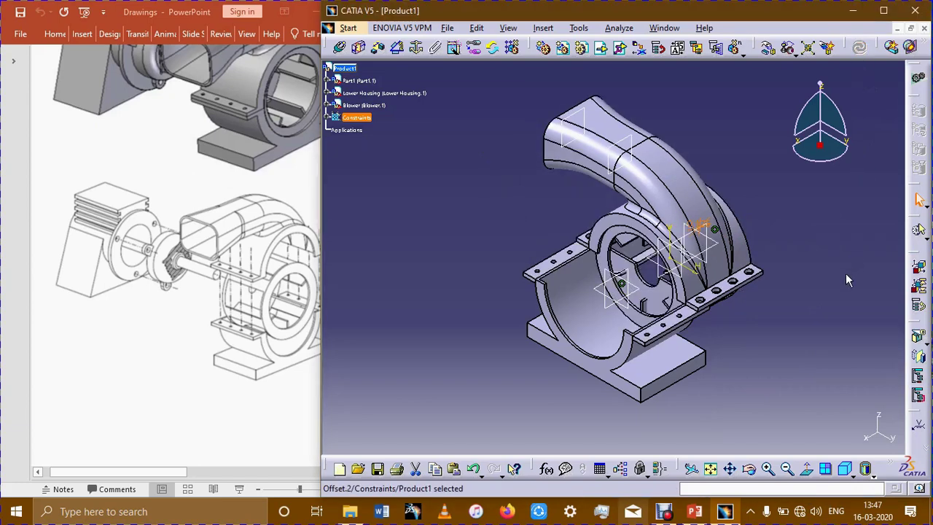
pyautogui.moveTo(806, 328); pyautogui.dragTo(746, 387, button='middle')
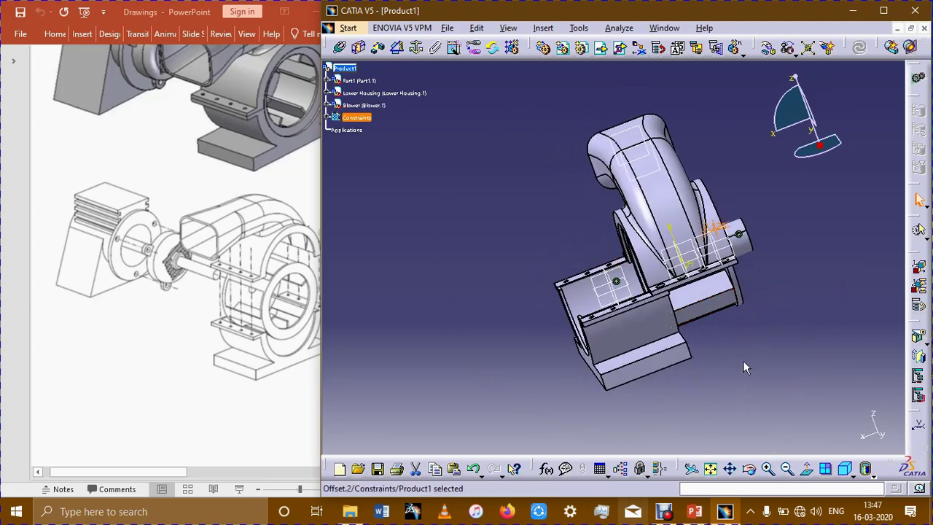
pyautogui.moveTo(749, 376)
pyautogui.mouseDown(button='middle')
pyautogui.moveTo(748, 398)
pyautogui.moveTo(717, 432)
pyautogui.moveTo(701, 388)
pyautogui.mouseUp(button='middle')
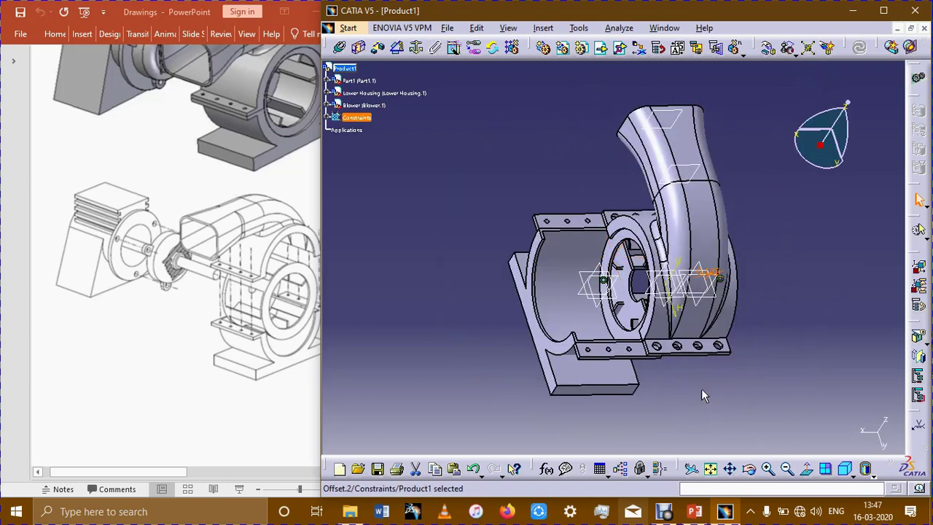
pyautogui.click(665, 351)
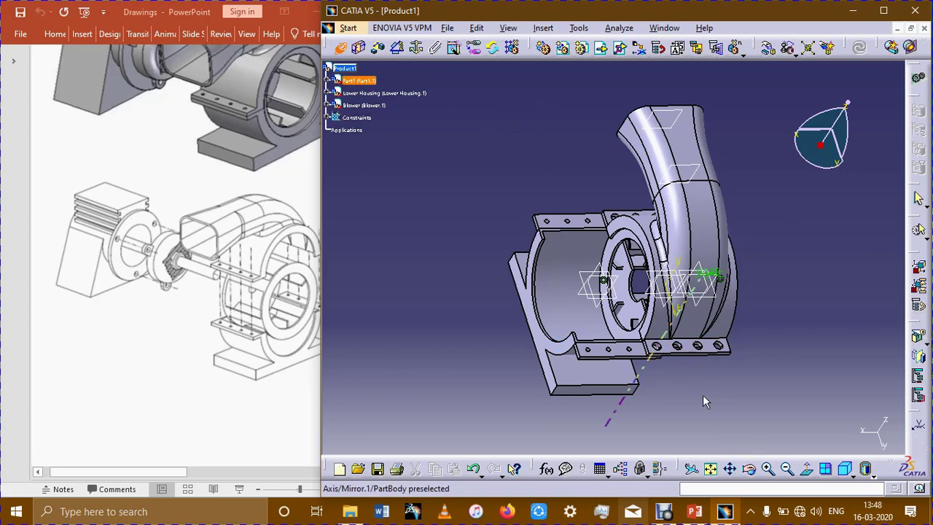
# - Make a Part1 flange hole axis coincide with the mating Lower Housing hole (Coincidence.3) and update
pyautogui.keyDown('ctrl'); pyautogui.moveTo(702, 387); pyautogui.dragTo(711, 274, button='middle'); pyautogui.keyUp('ctrl')
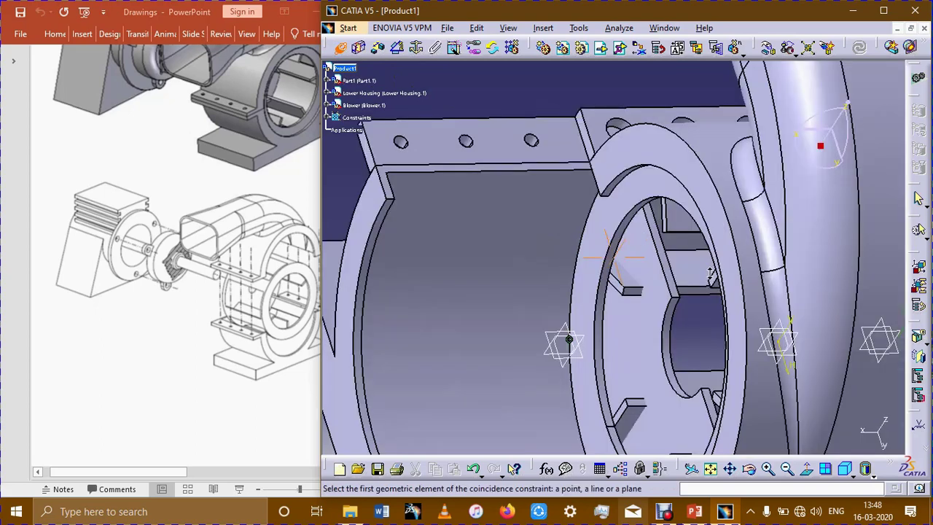
pyautogui.moveTo(549, 93); pyautogui.dragTo(645, 306, button='middle')
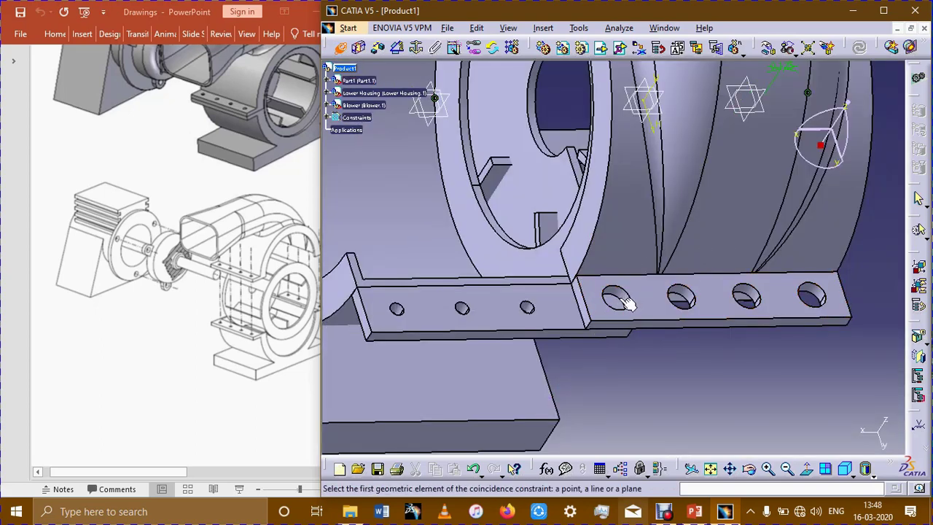
pyautogui.click(618, 296)
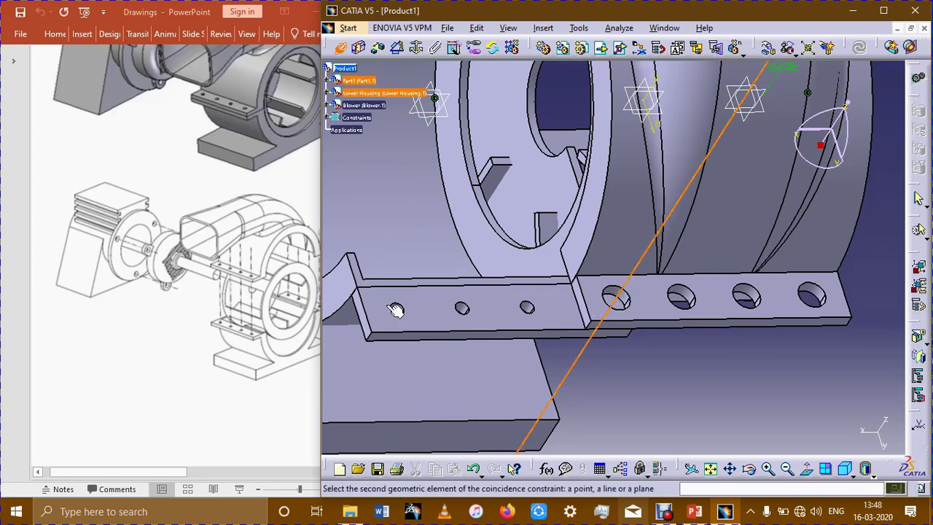
pyautogui.click(400, 310)
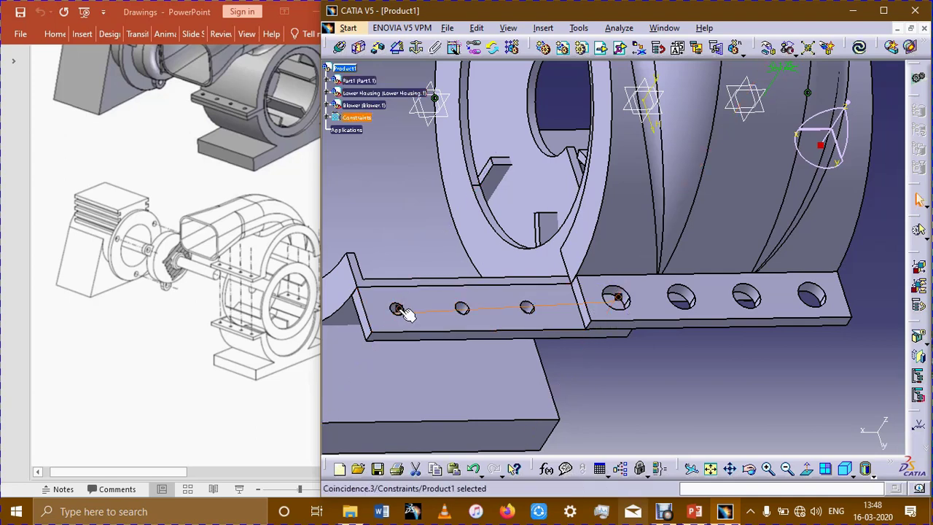
pyautogui.click(859, 48)
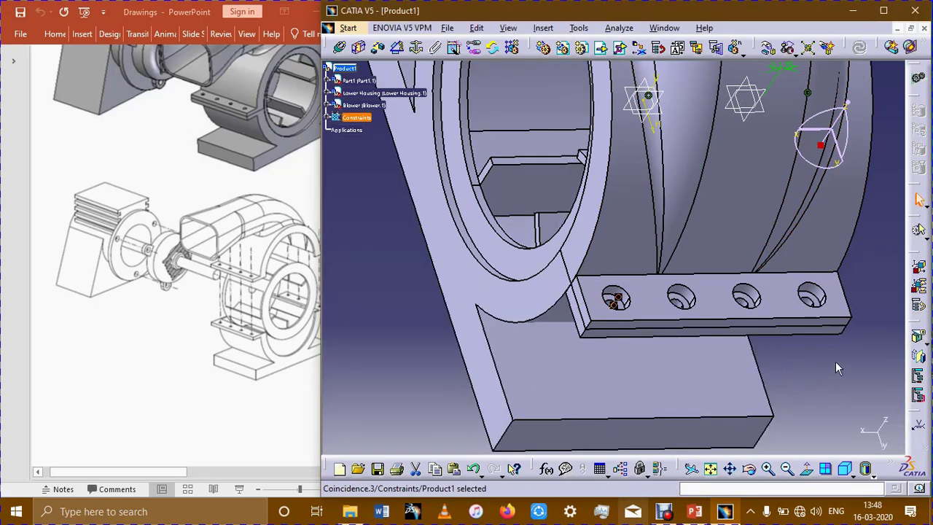
pyautogui.moveTo(831, 368); pyautogui.dragTo(784, 384, button='middle')
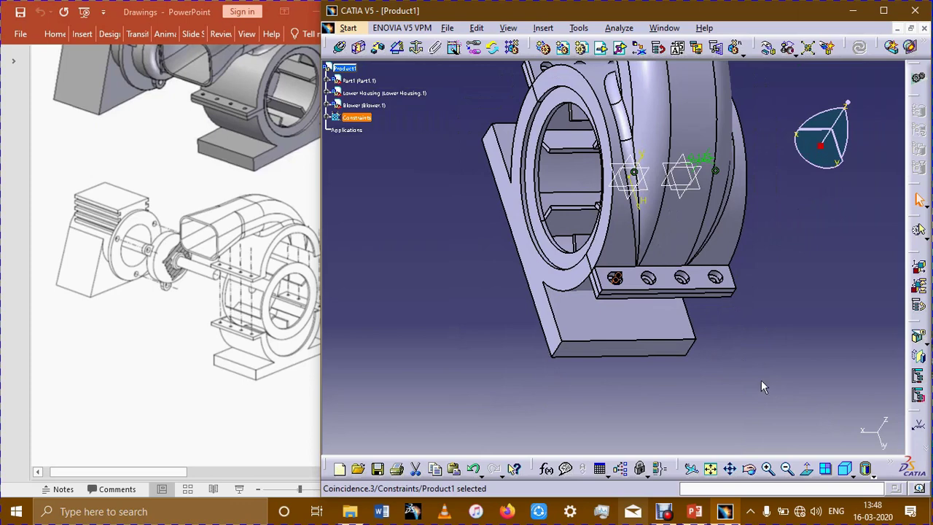
pyautogui.moveTo(694, 382); pyautogui.dragTo(722, 305, button='middle')
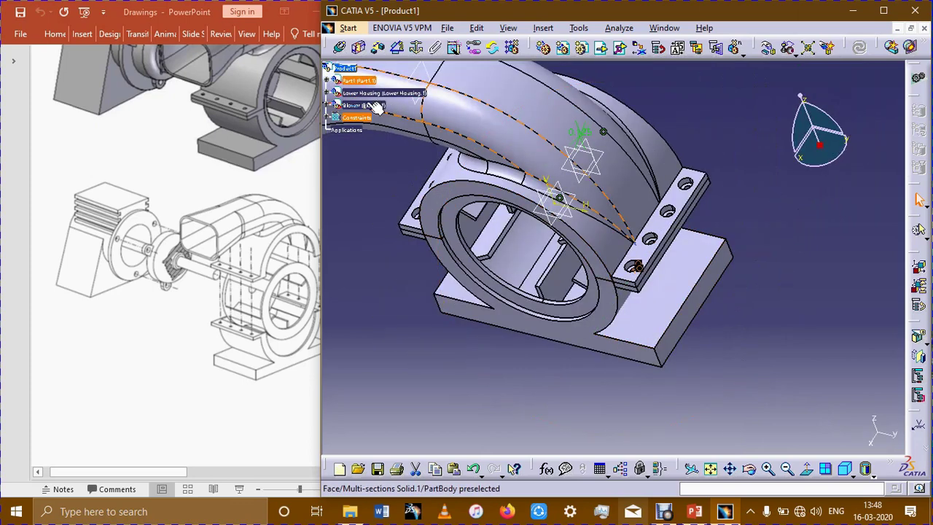
pyautogui.click(363, 82)
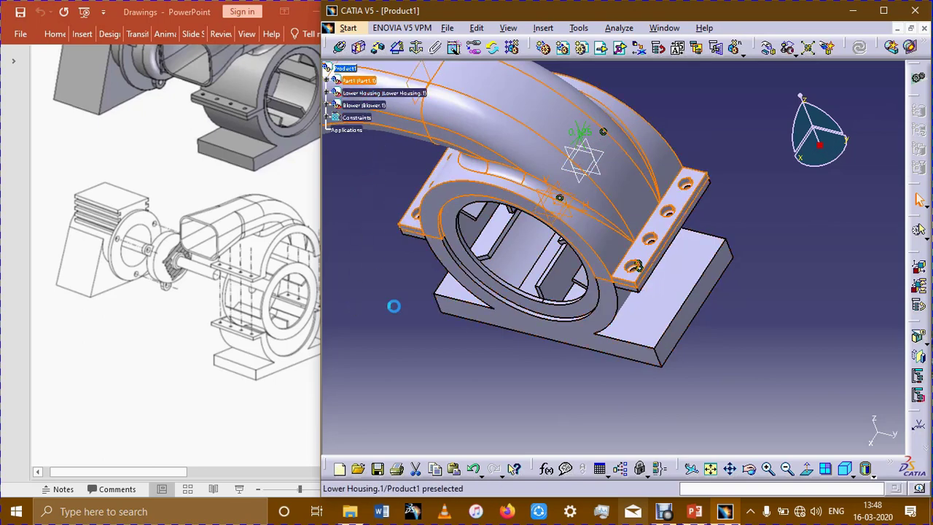
pyautogui.click(368, 93)
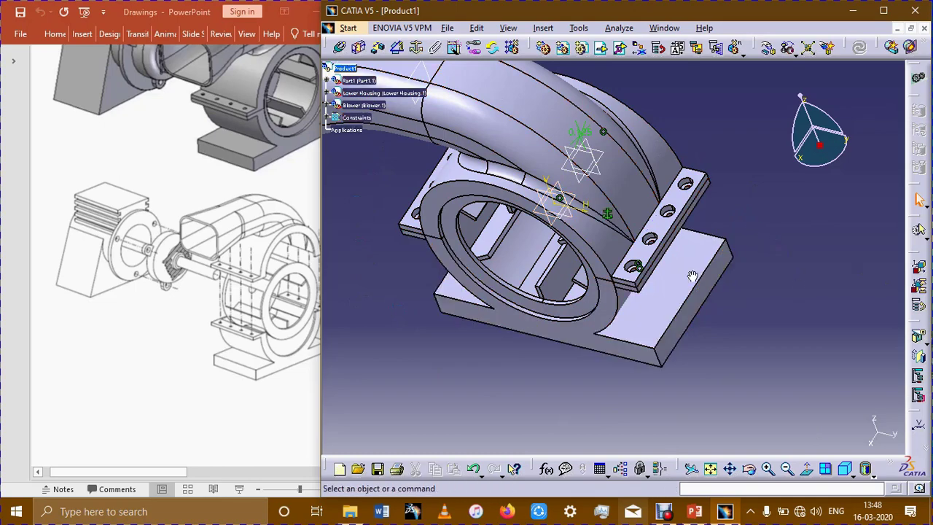
pyautogui.moveTo(692, 275)
pyautogui.mouseDown(button='middle')
pyautogui.moveTo(607, 309)
pyautogui.moveTo(780, 115)
pyautogui.moveTo(783, 127)
pyautogui.mouseUp(button='middle')
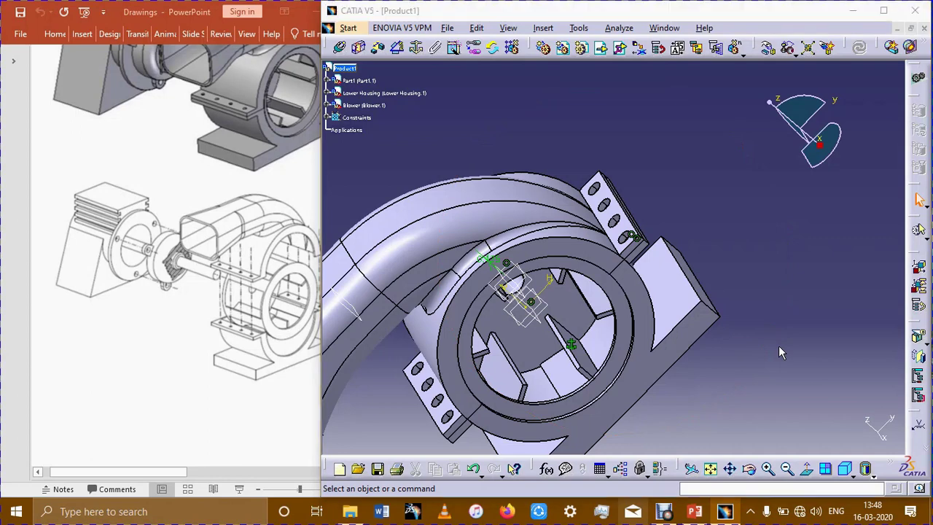
pyautogui.click(710, 468)
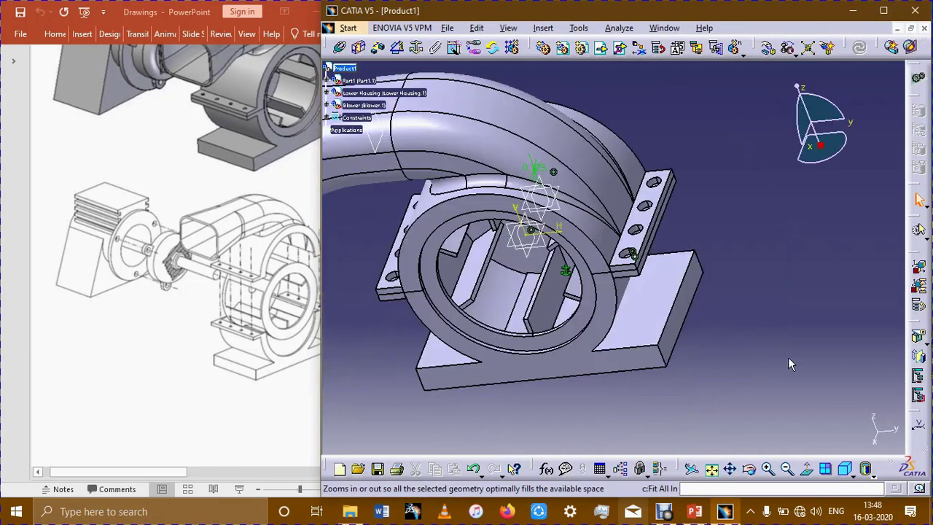
pyautogui.moveTo(788, 363); pyautogui.dragTo(789, 360, button='middle')
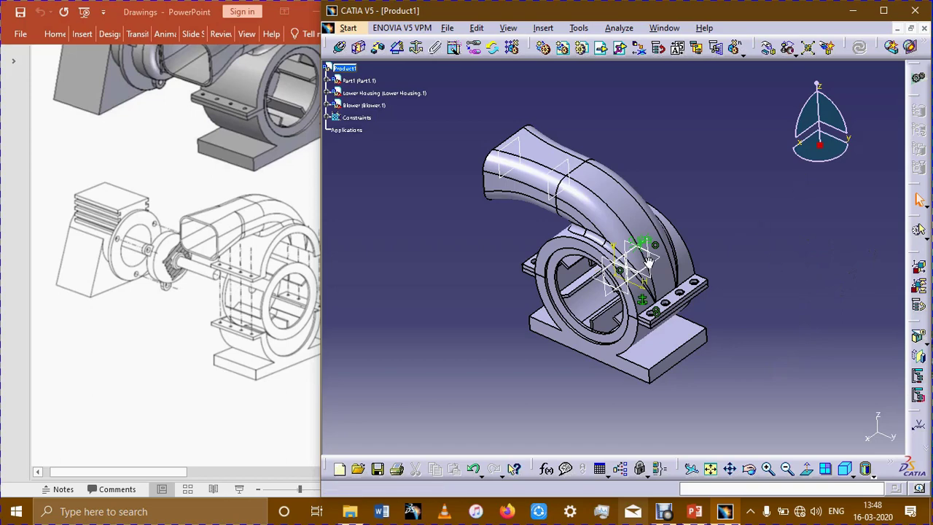
pyautogui.moveTo(774, 266)
pyautogui.mouseDown(button='middle')
pyautogui.moveTo(478, 343)
pyautogui.moveTo(510, 323)
pyautogui.moveTo(513, 257)
pyautogui.mouseUp(button='middle')
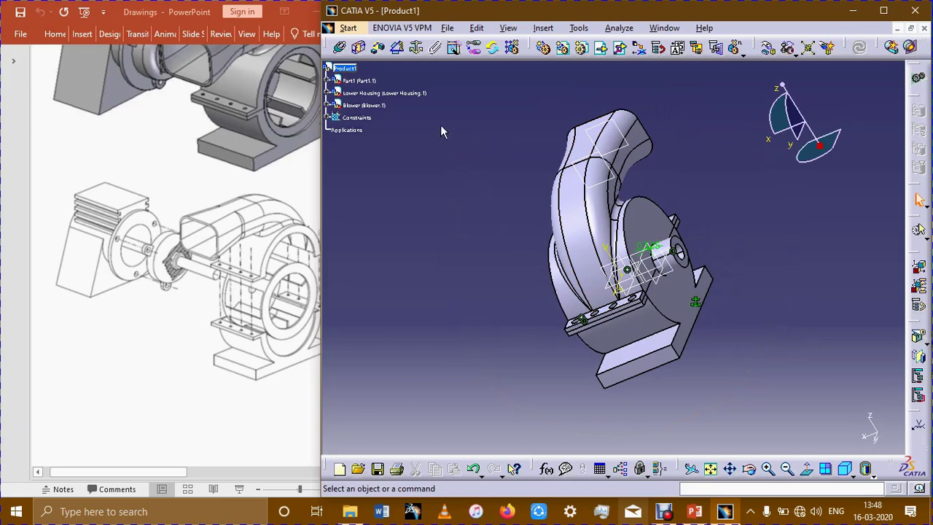
# - Select Product1 and load the Shaft part file as an existing component, Handle.1
pyautogui.click(355, 70)
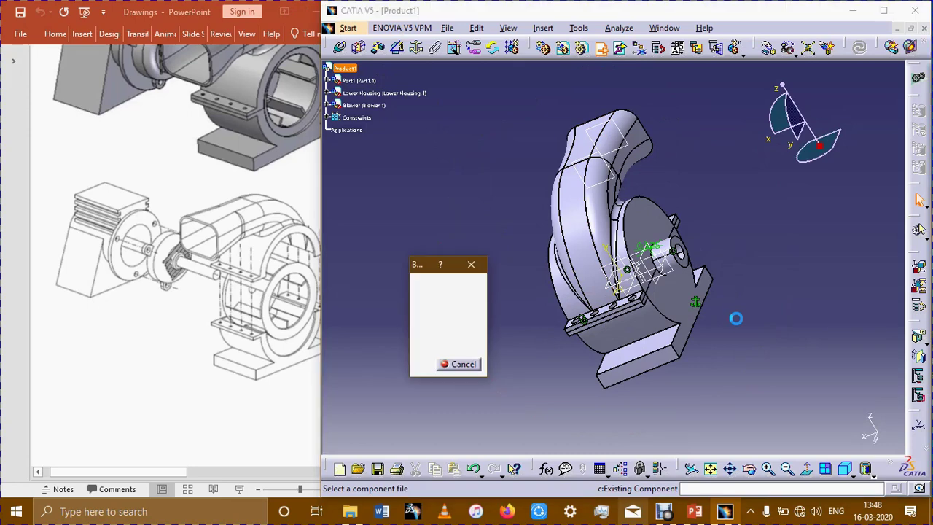
pyautogui.scroll(-5, 686, 259)
pyautogui.scroll(-5, 638, 315)
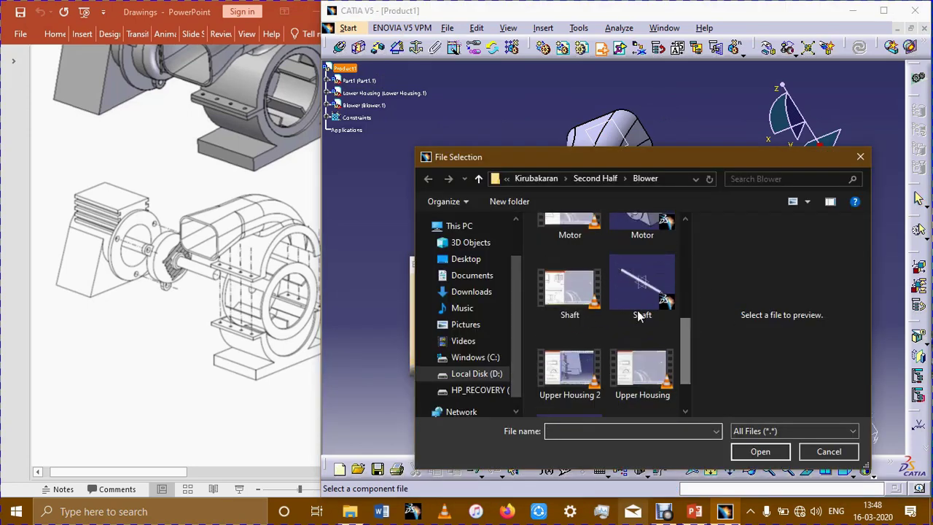
pyautogui.click(614, 290)
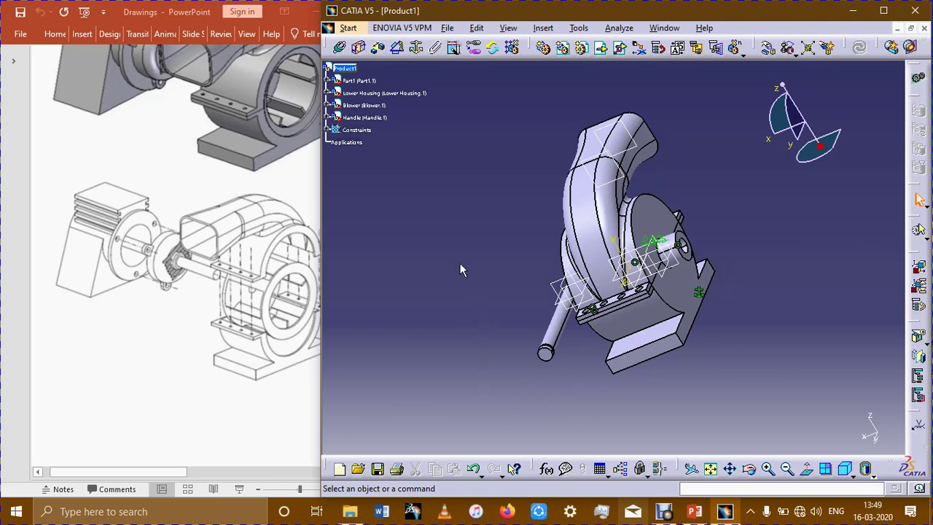
# - Constrain Handle.1's axis coincident with the blower's axis (Coincidence.5) and orbit to check the fit
pyautogui.moveTo(459, 303); pyautogui.dragTo(525, 295, button='middle')
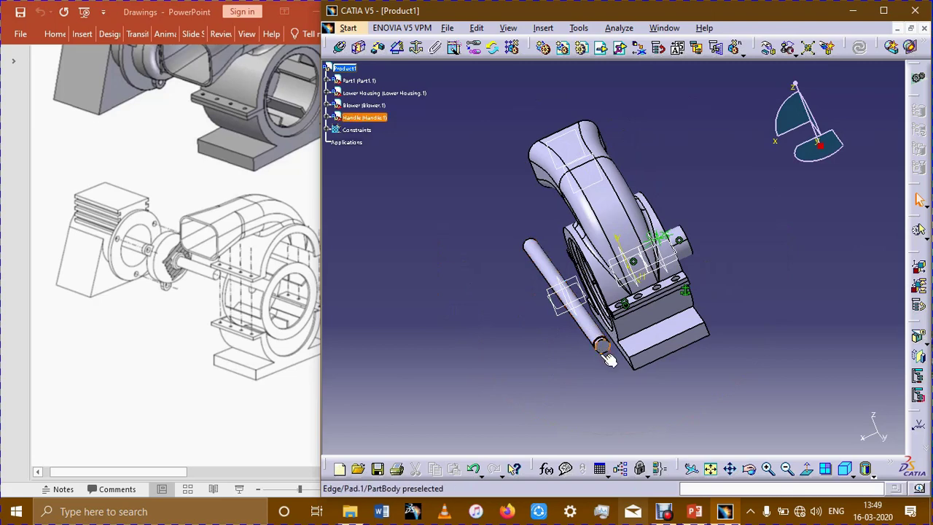
pyautogui.click(340, 47)
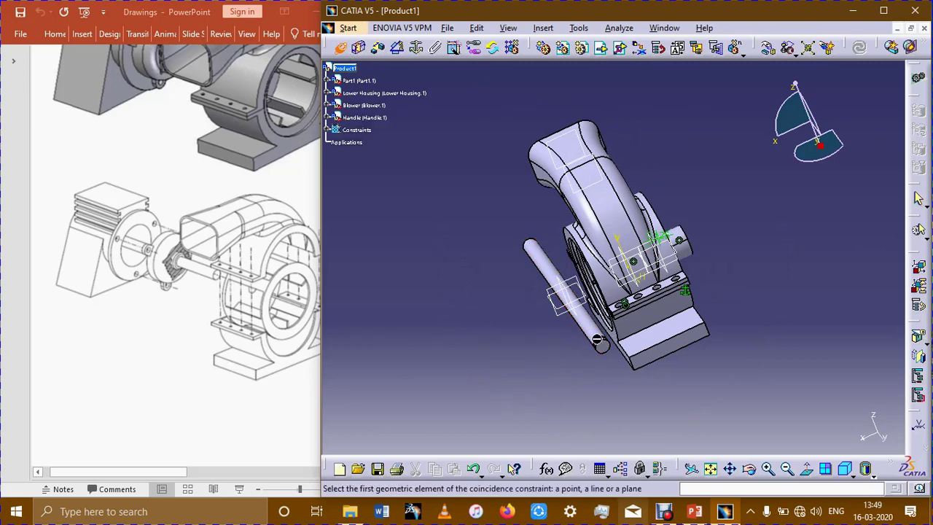
pyautogui.click(599, 337)
pyautogui.moveTo(780, 301); pyautogui.dragTo(729, 306, button='middle')
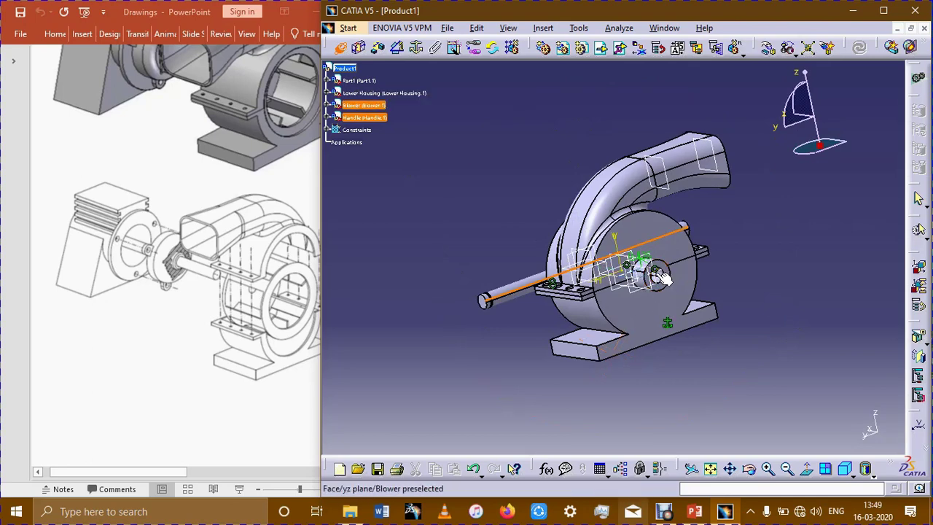
pyautogui.click(668, 281)
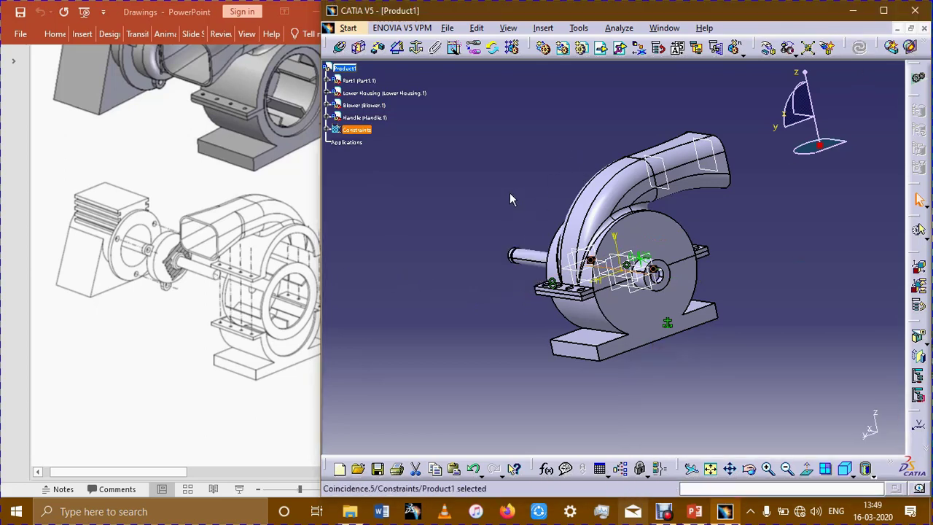
pyautogui.click(510, 195)
pyautogui.moveTo(537, 205)
pyautogui.mouseDown(button='middle')
pyautogui.moveTo(697, 278)
pyautogui.moveTo(667, 360)
pyautogui.moveTo(573, 375)
pyautogui.moveTo(546, 345)
pyautogui.moveTo(450, 342)
pyautogui.moveTo(587, 358)
pyautogui.moveTo(510, 253)
pyautogui.mouseUp(button='middle')
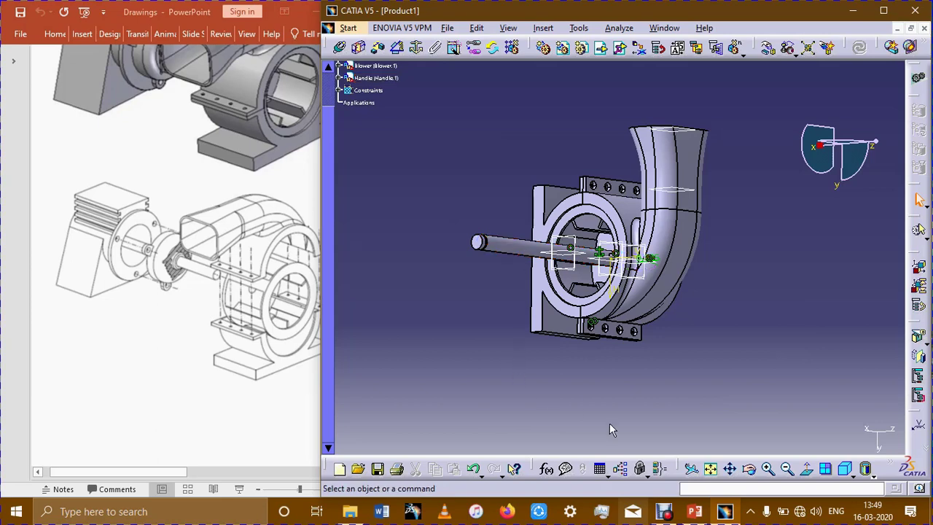
# - Drag the handle shaft out of the blower hub along X
pyautogui.click(845, 470)
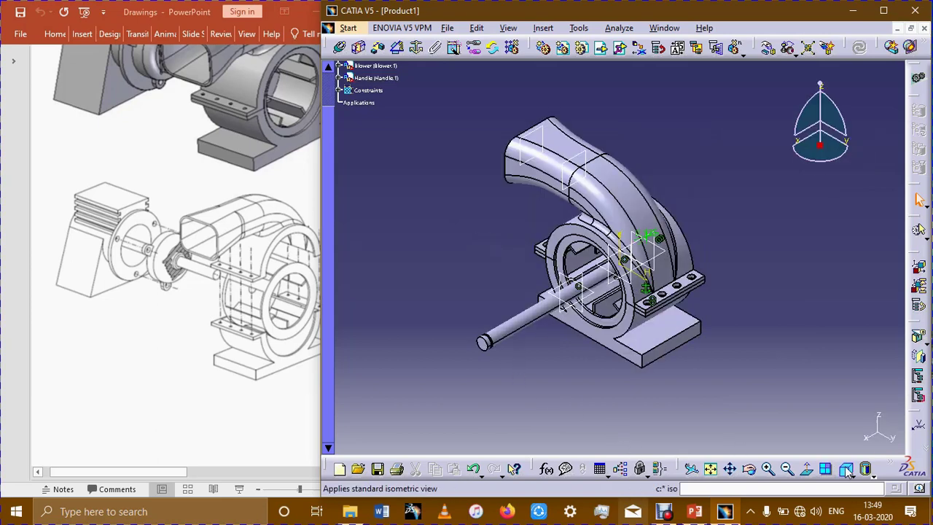
pyautogui.click(373, 66)
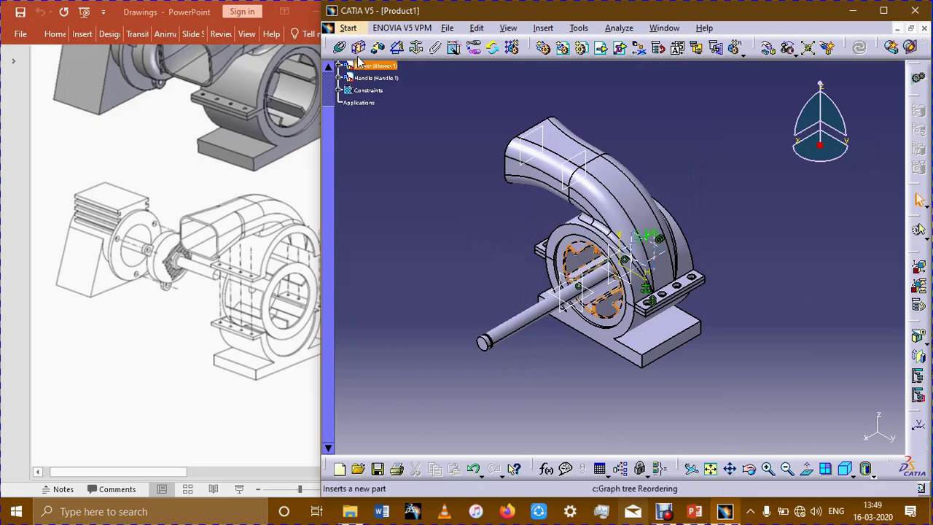
pyautogui.click(693, 91)
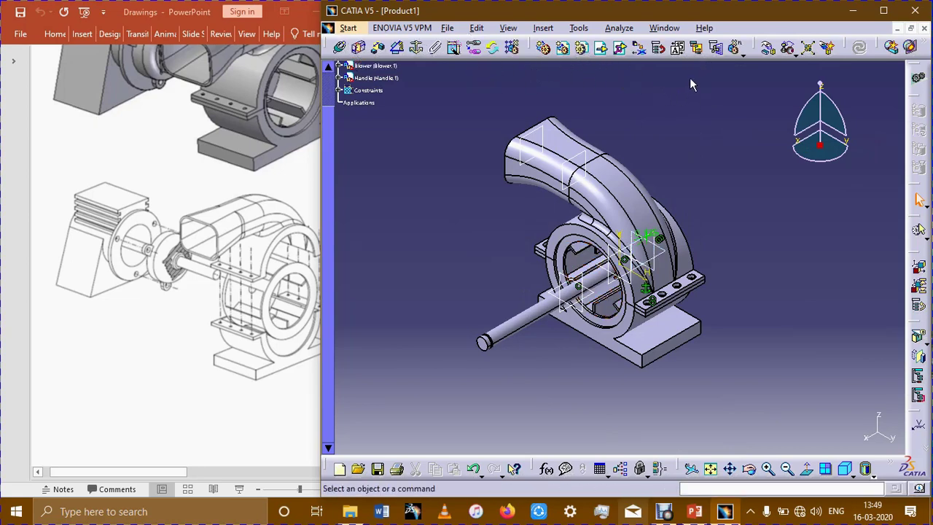
pyautogui.click(768, 47)
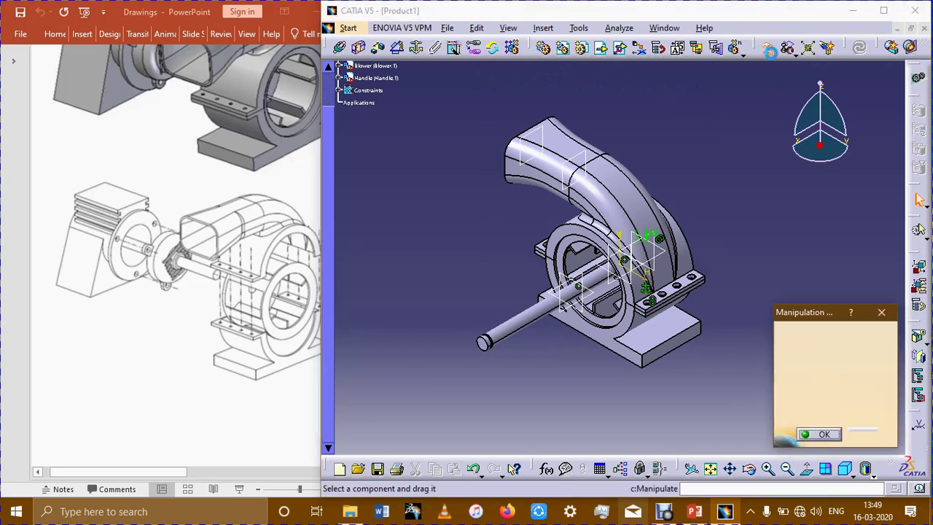
pyautogui.moveTo(528, 326); pyautogui.dragTo(740, 248)
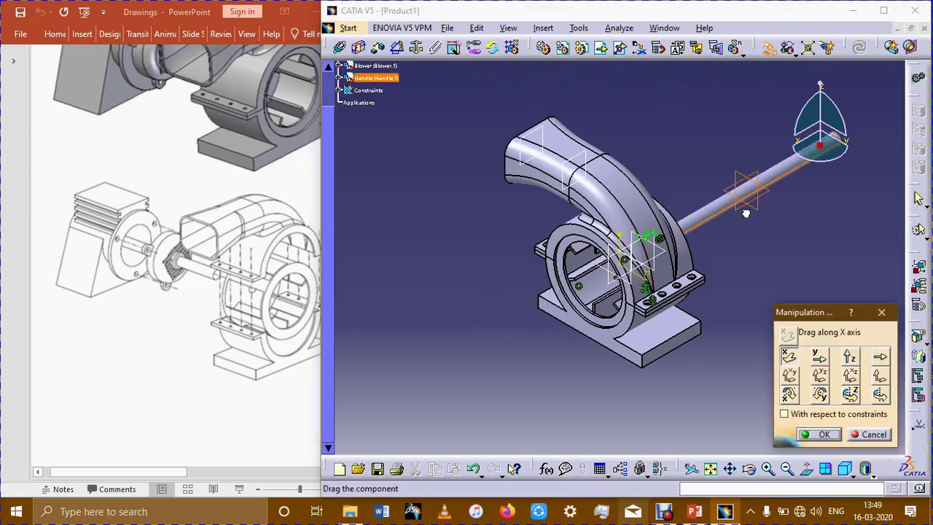
# - Confirm the handle's new position and start an offset constraint from its end face
pyautogui.moveTo(775, 239)
pyautogui.mouseDown(button='middle')
pyautogui.moveTo(562, 312)
pyautogui.moveTo(530, 352)
pyautogui.mouseUp(button='middle')
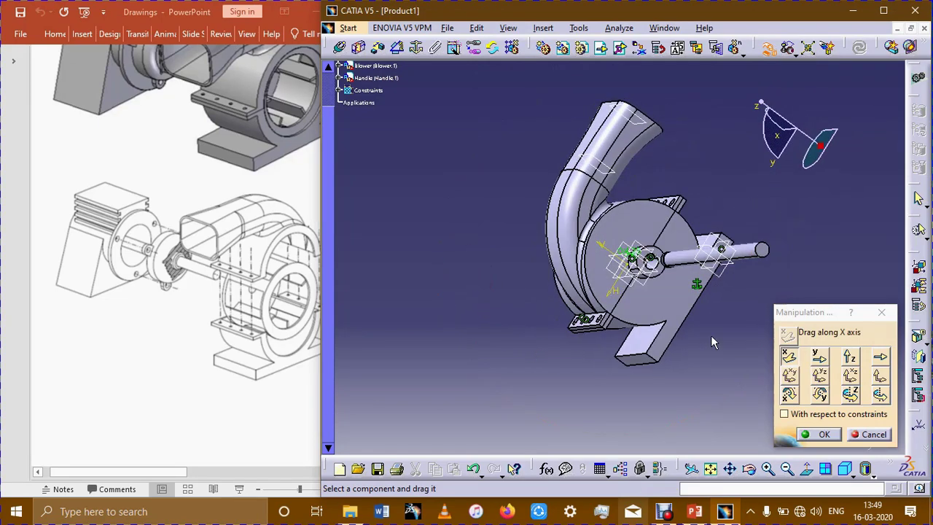
pyautogui.moveTo(712, 341)
pyautogui.mouseDown(button='middle')
pyautogui.moveTo(666, 177)
pyautogui.moveTo(679, 342)
pyautogui.moveTo(666, 364)
pyautogui.mouseUp(button='middle')
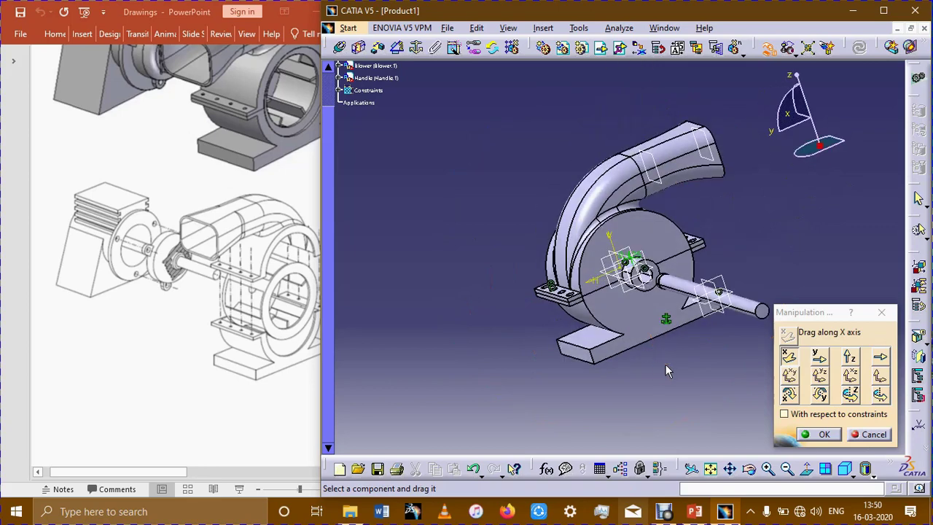
pyautogui.click(831, 434)
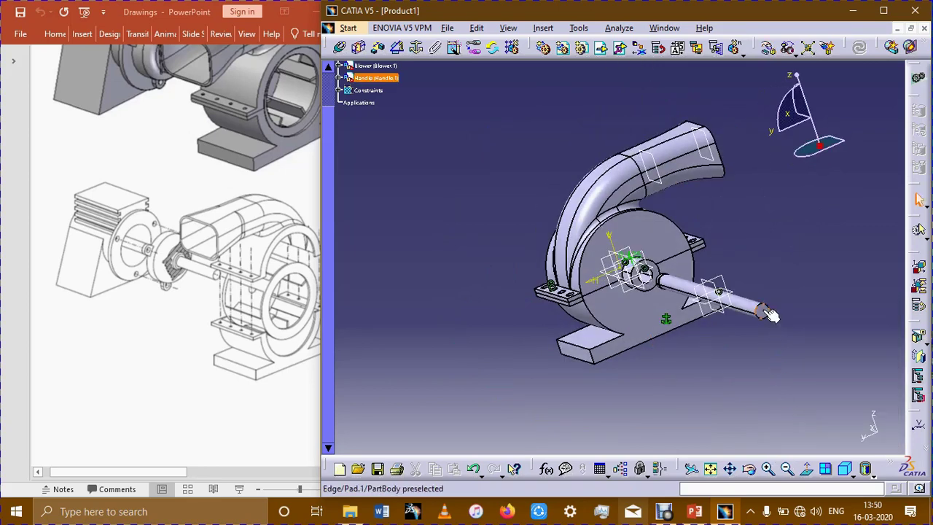
pyautogui.click(379, 48)
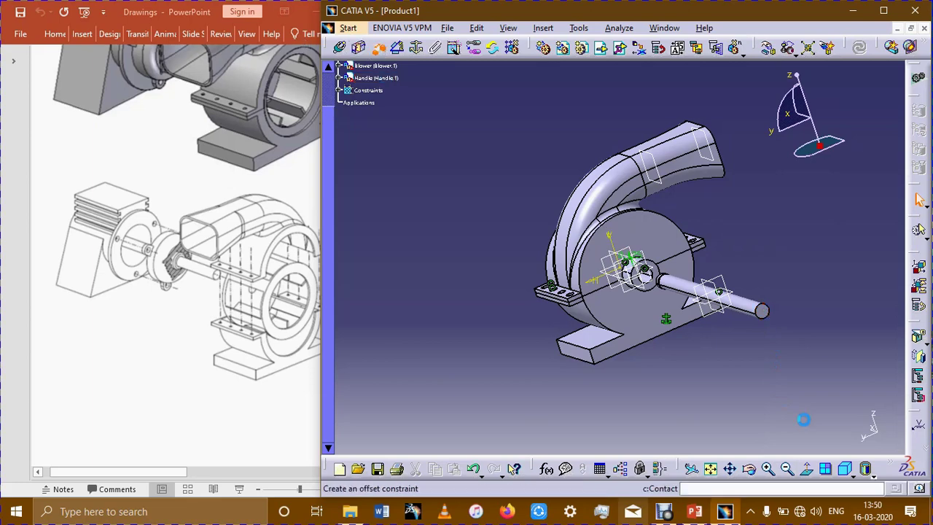
pyautogui.click(761, 315)
# - Complete the offset constraint to the blower face with a 0 in offset, then update
pyautogui.moveTo(466, 342)
pyautogui.mouseDown(button='middle')
pyautogui.moveTo(794, 195)
pyautogui.moveTo(641, 293)
pyautogui.mouseUp(button='middle')
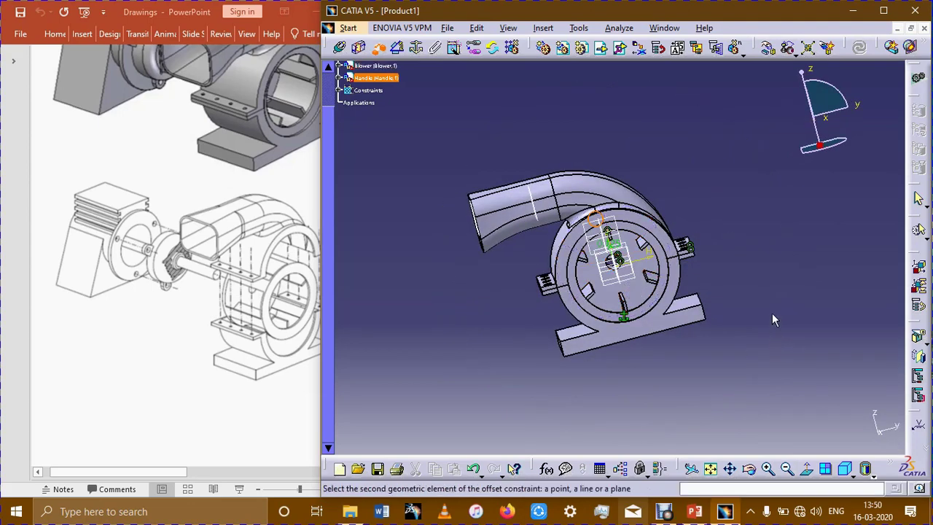
pyautogui.moveTo(780, 296); pyautogui.dragTo(780, 240, button='middle')
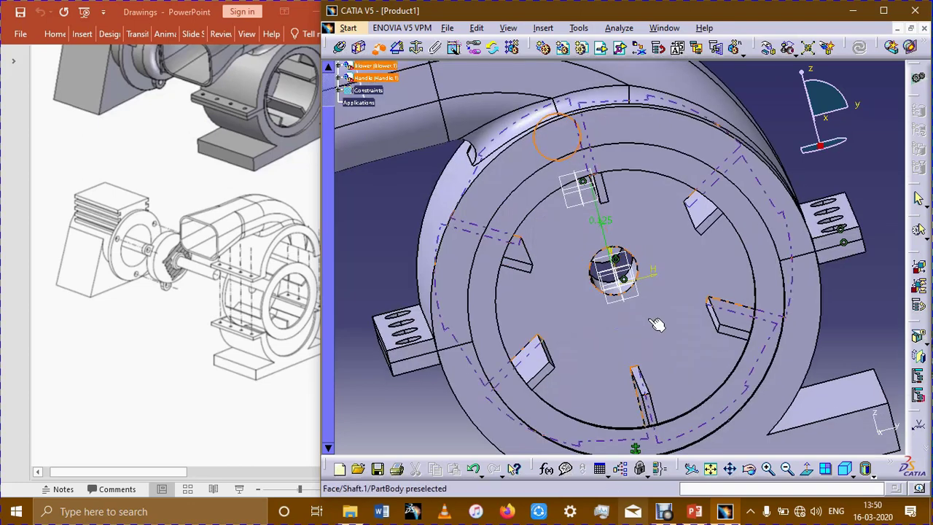
pyautogui.click(837, 236)
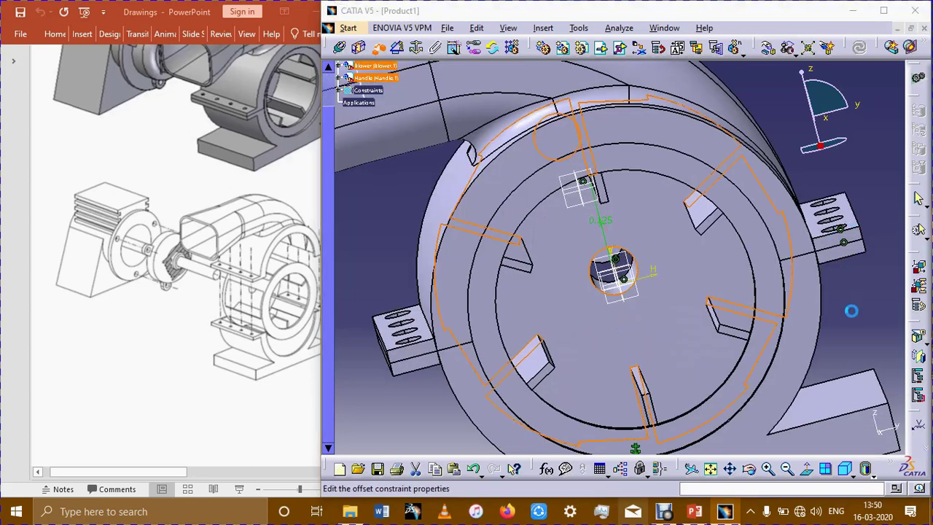
pyautogui.click(746, 359)
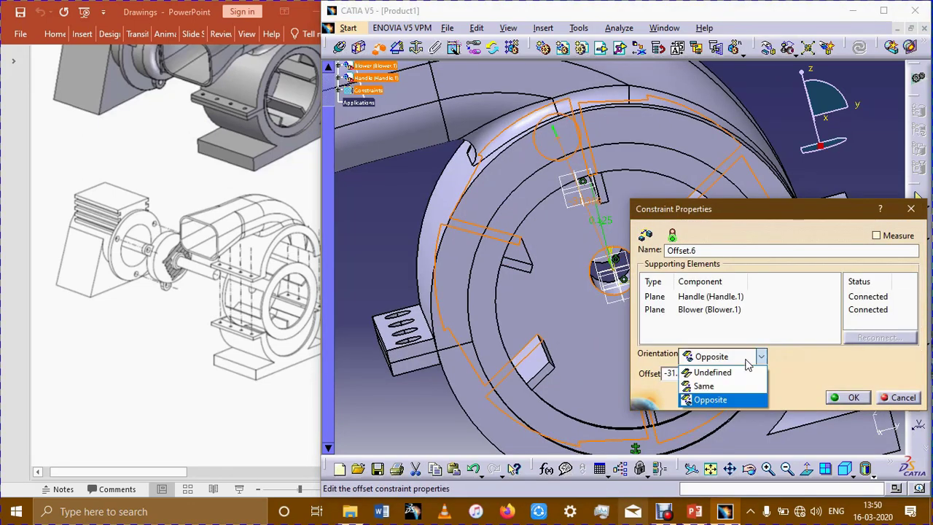
pyautogui.click(748, 362)
pyautogui.doubleClick(717, 374)
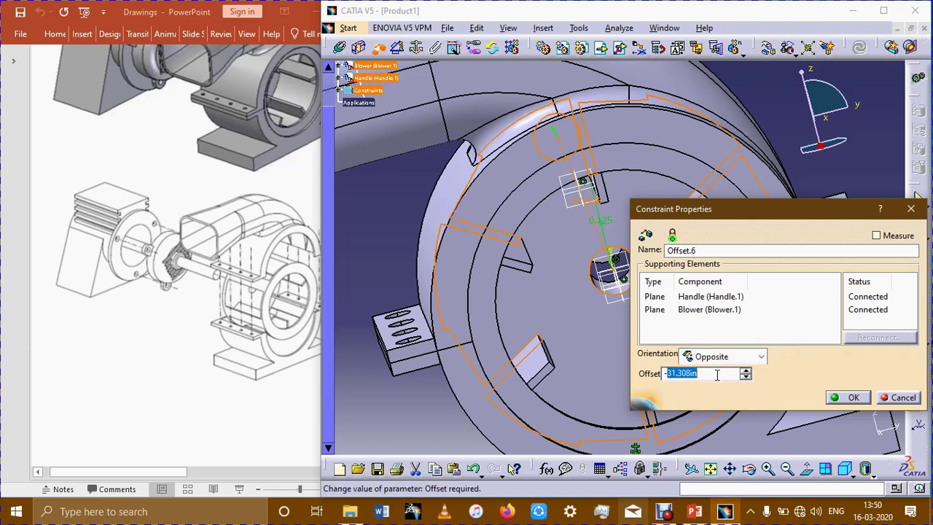
pyautogui.write('-0')
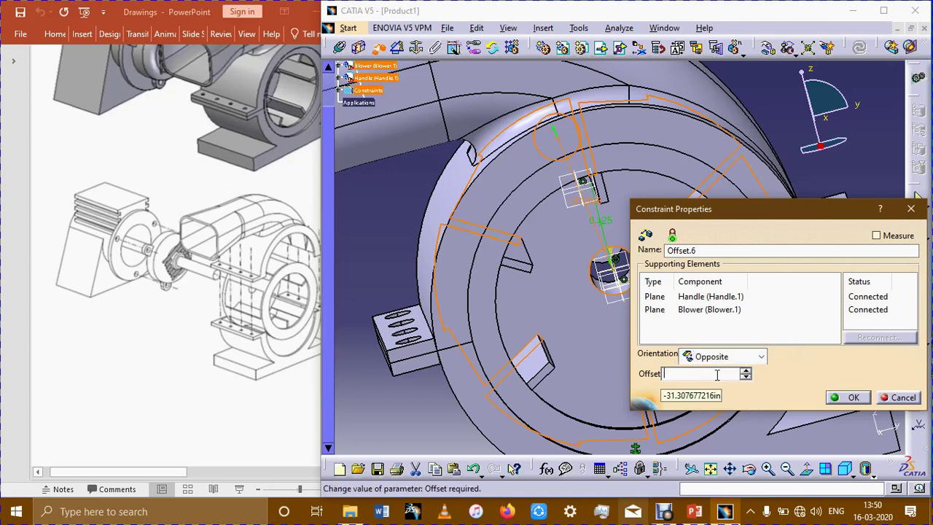
pyautogui.click(847, 398)
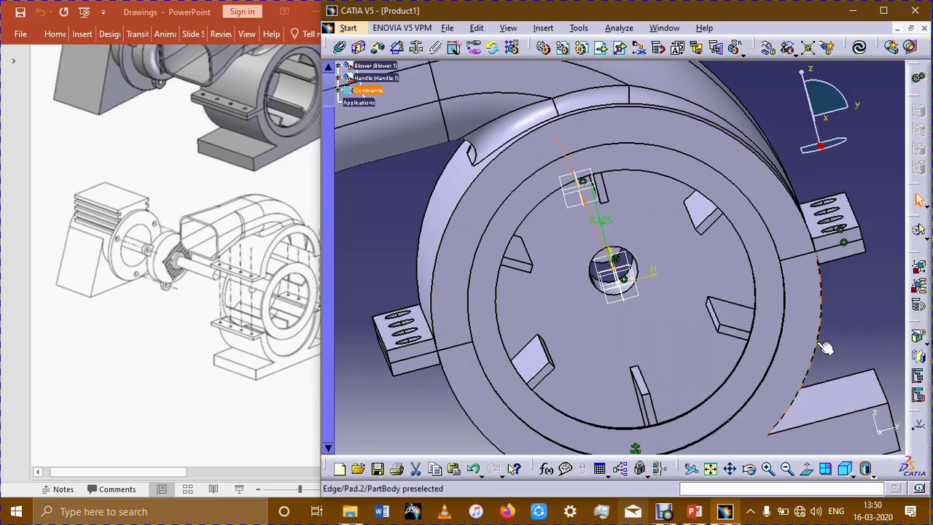
pyautogui.moveTo(837, 342); pyautogui.dragTo(638, 228, button='middle')
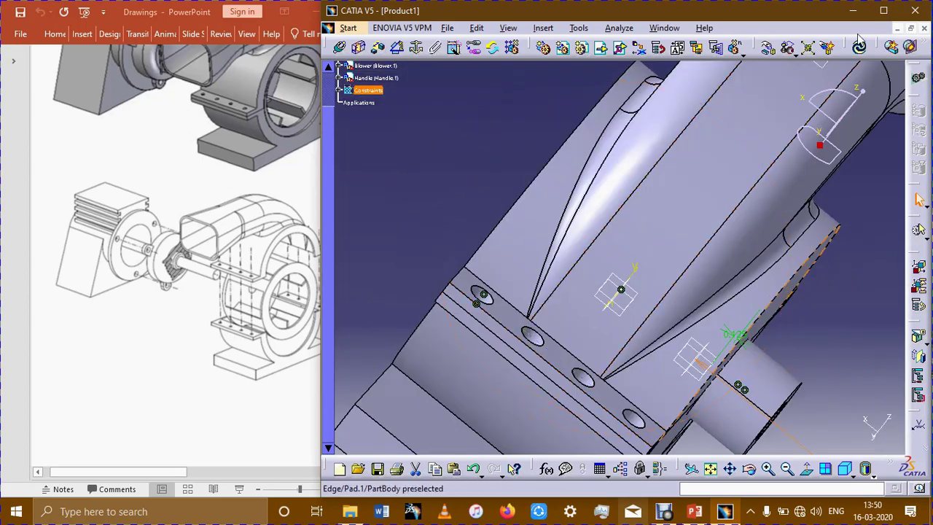
pyautogui.click(859, 48)
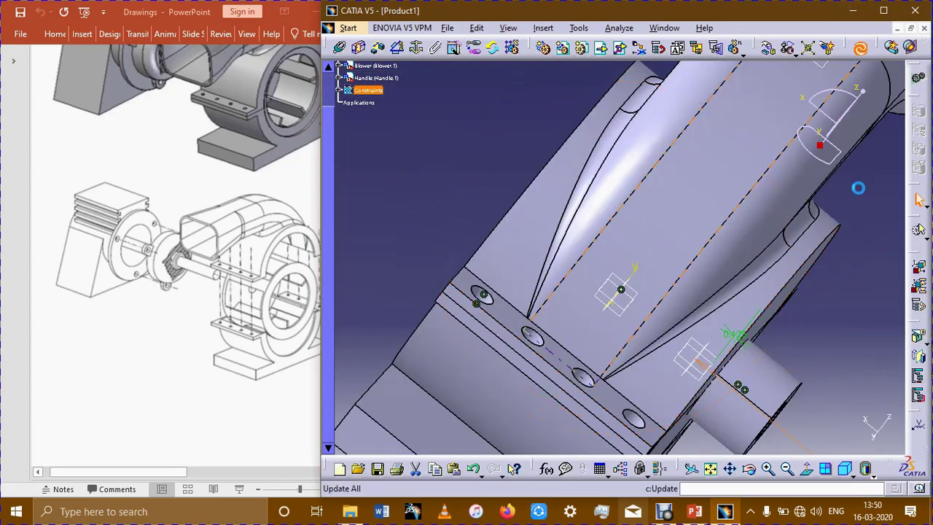
# - Change Offset.6's orientation to Same and update the assembly
pyautogui.moveTo(836, 341)
pyautogui.mouseDown(button='middle')
pyautogui.moveTo(817, 218)
pyautogui.moveTo(419, 248)
pyautogui.mouseUp(button='middle')
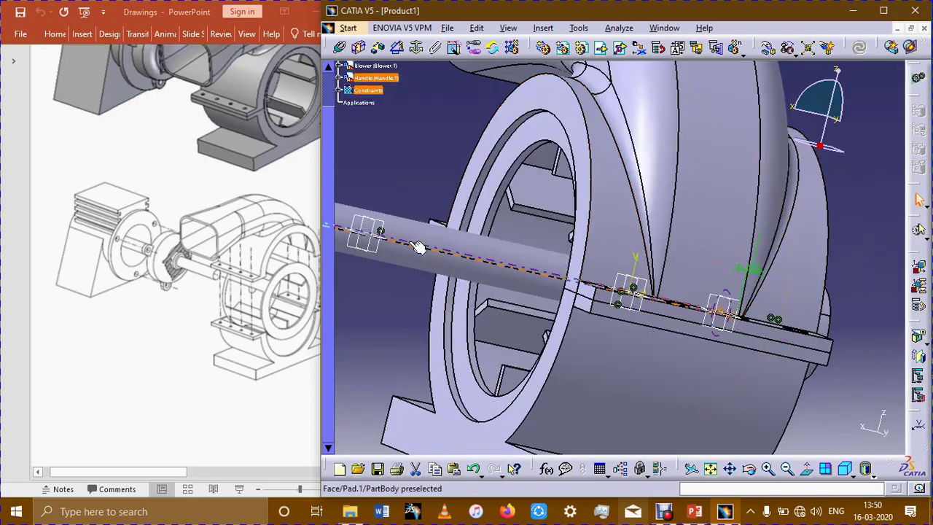
pyautogui.click(339, 90)
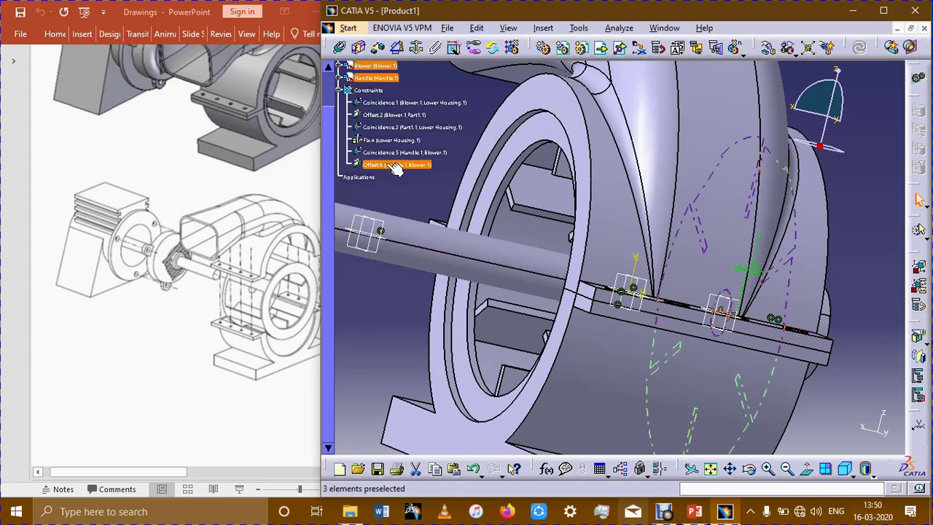
pyautogui.doubleClick(396, 166)
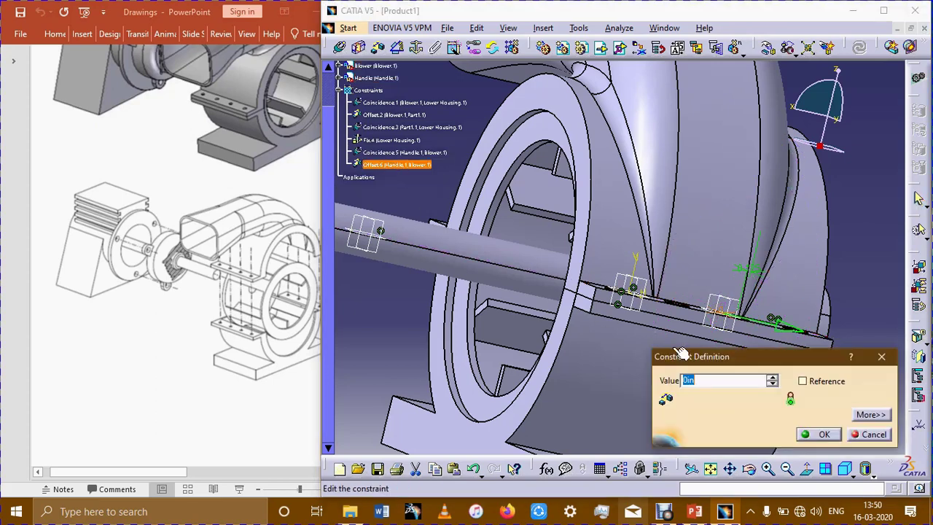
pyautogui.click(881, 356)
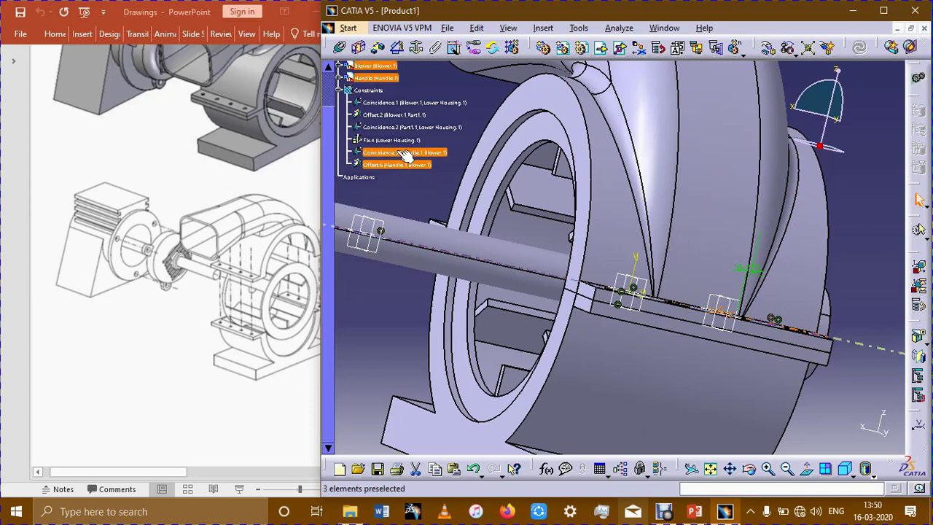
pyautogui.doubleClick(370, 166)
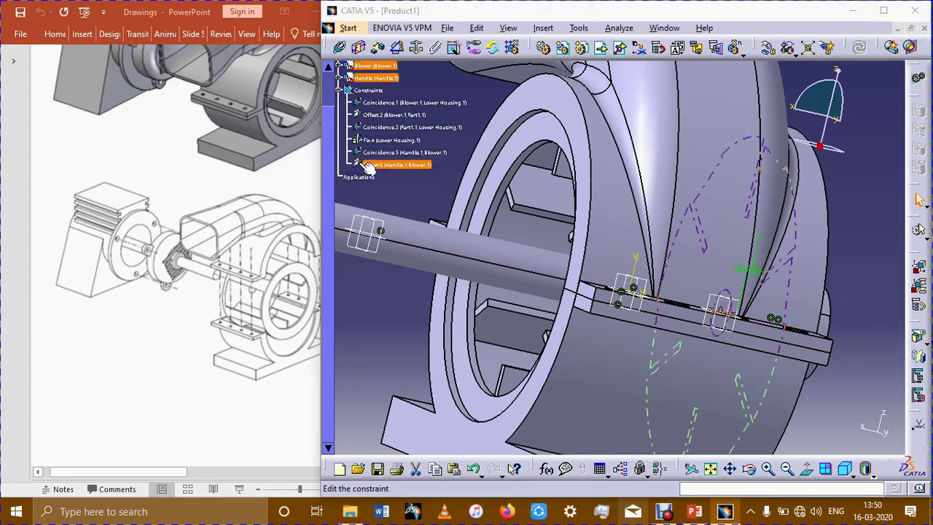
pyautogui.click(871, 414)
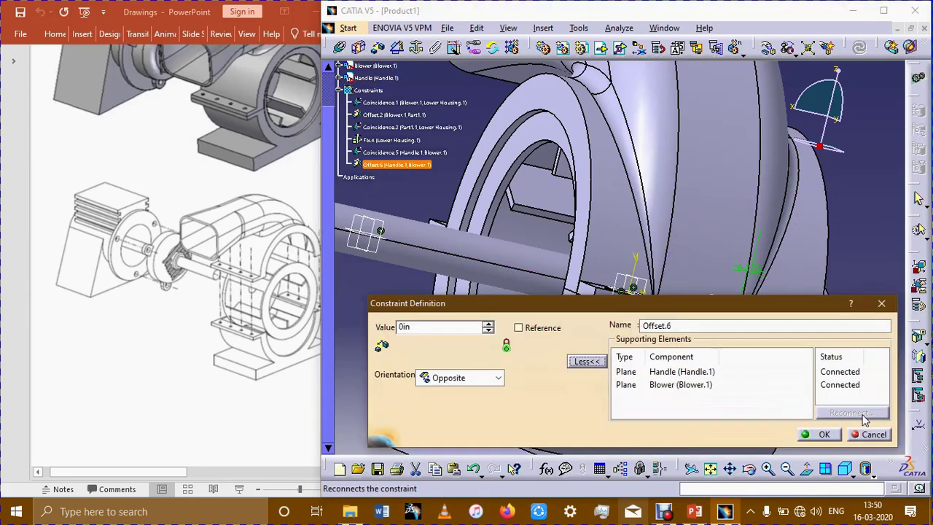
pyautogui.click(498, 377)
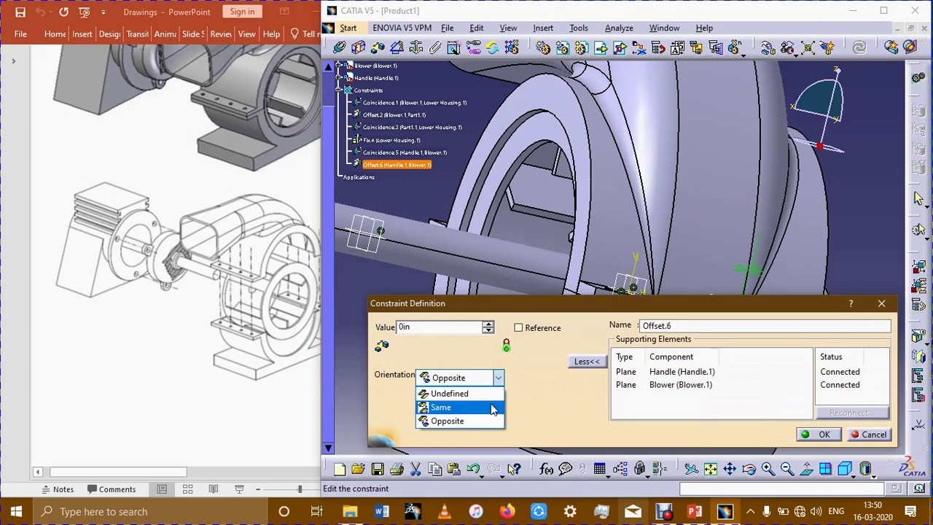
pyautogui.click(490, 404)
pyautogui.click(833, 435)
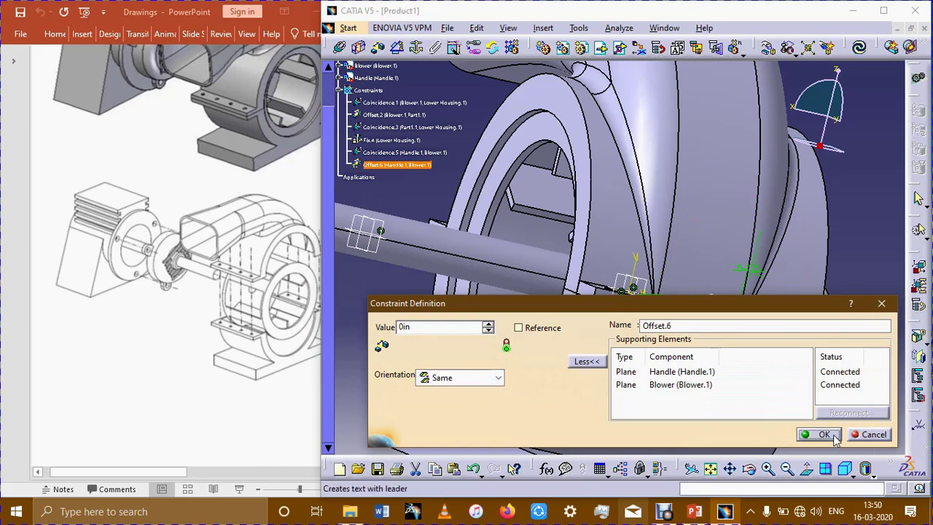
pyautogui.click(860, 48)
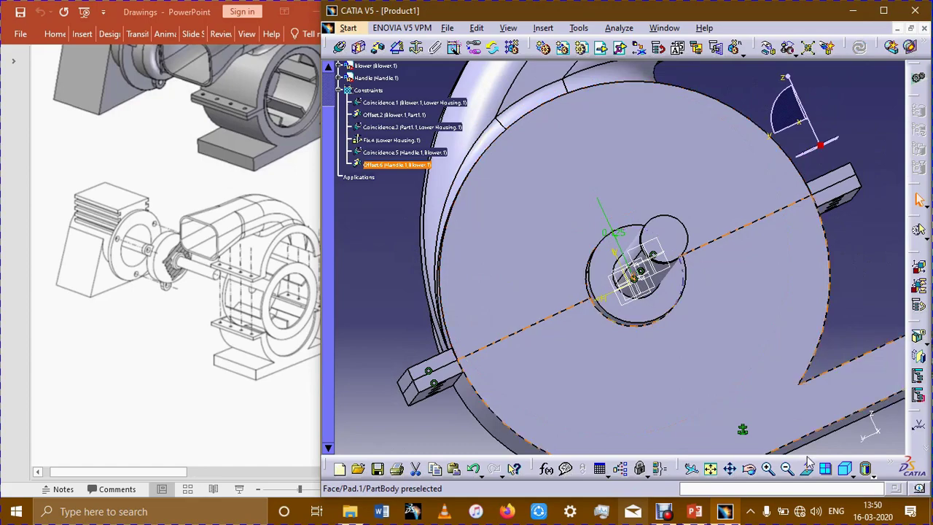
# - Show the whole blower assembly in isometric view, fitted to the screen
pyautogui.click(847, 471)
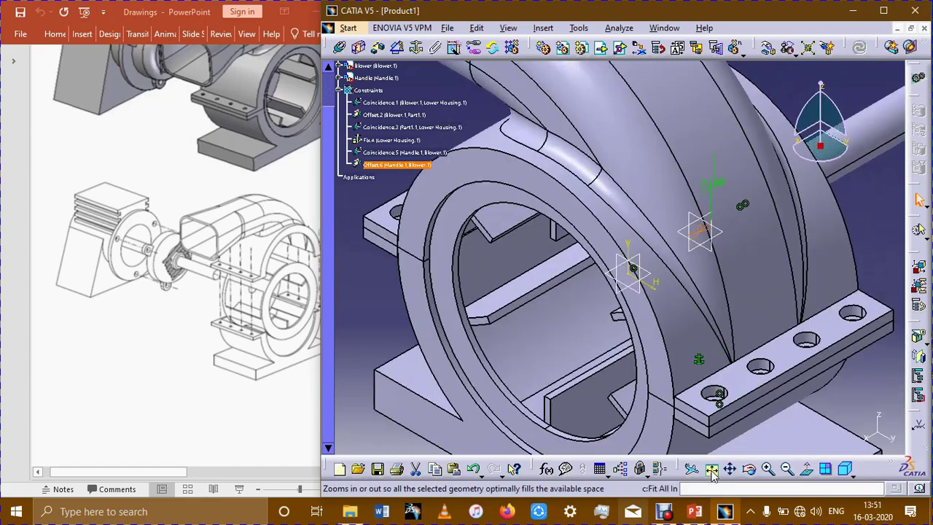
pyautogui.press('Return')
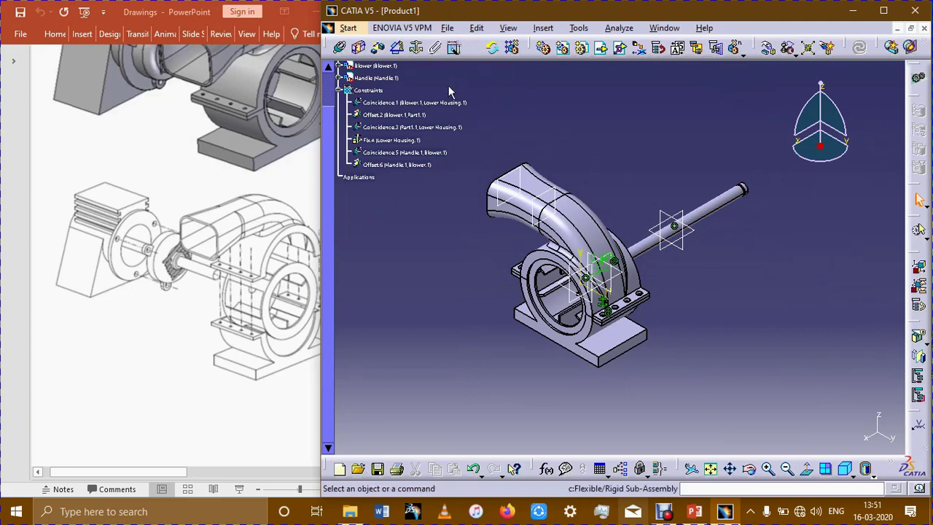
pyautogui.click(415, 46)
pyautogui.click(629, 62)
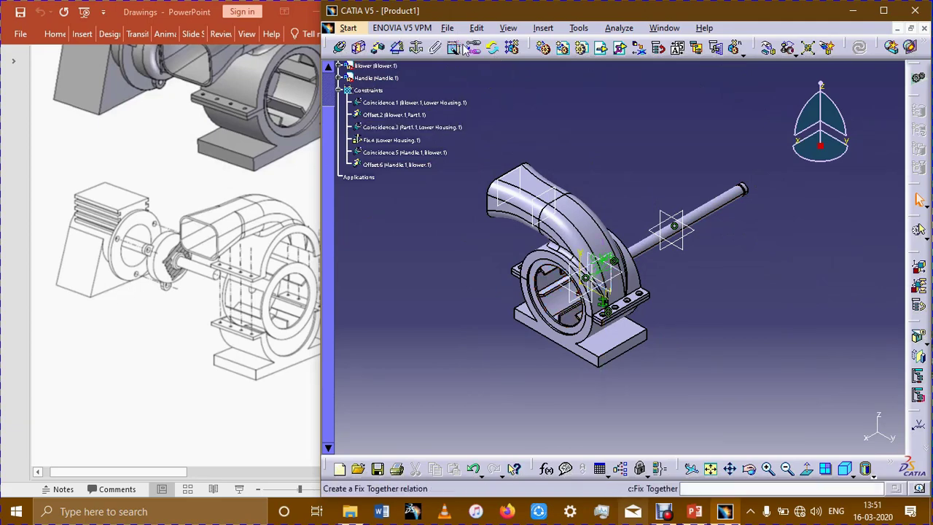
# - Insert the Motor part file into the top-level product
pyautogui.click(601, 47)
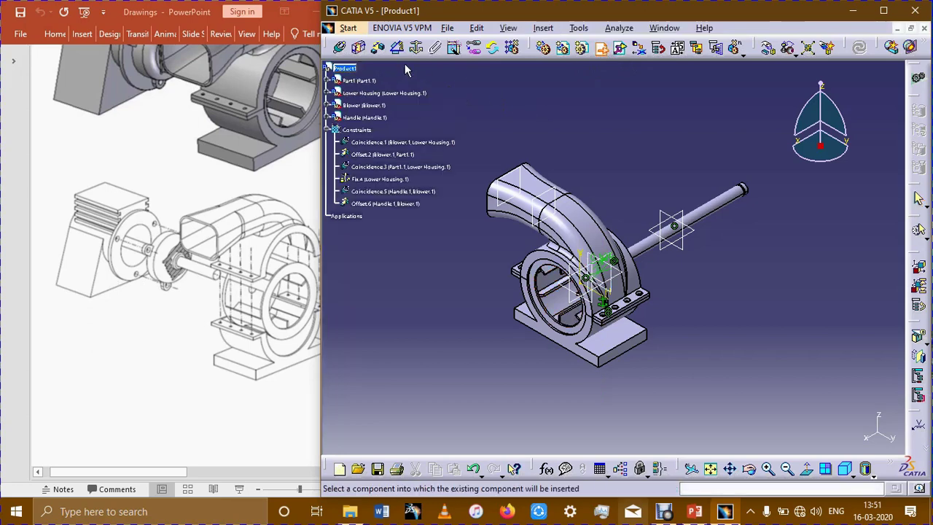
pyautogui.click(344, 68)
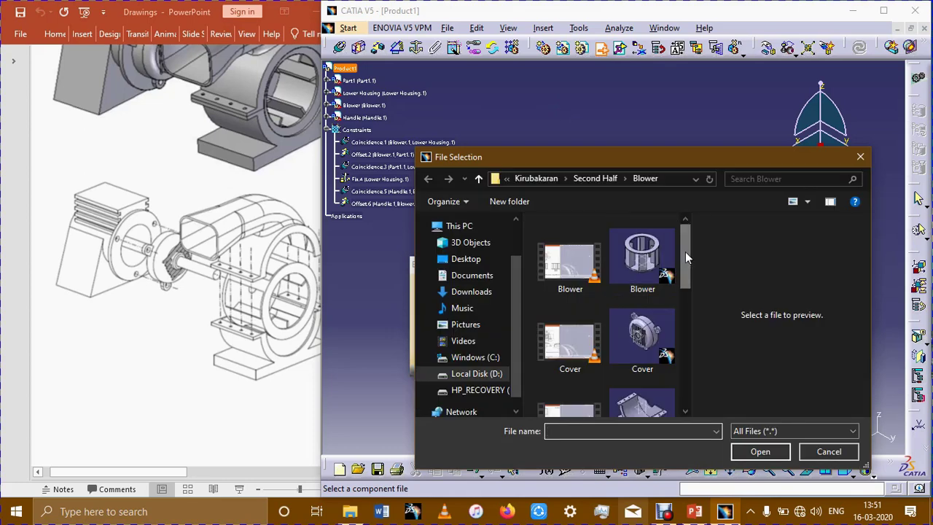
pyautogui.moveTo(685, 251); pyautogui.dragTo(688, 339)
pyautogui.click(636, 291)
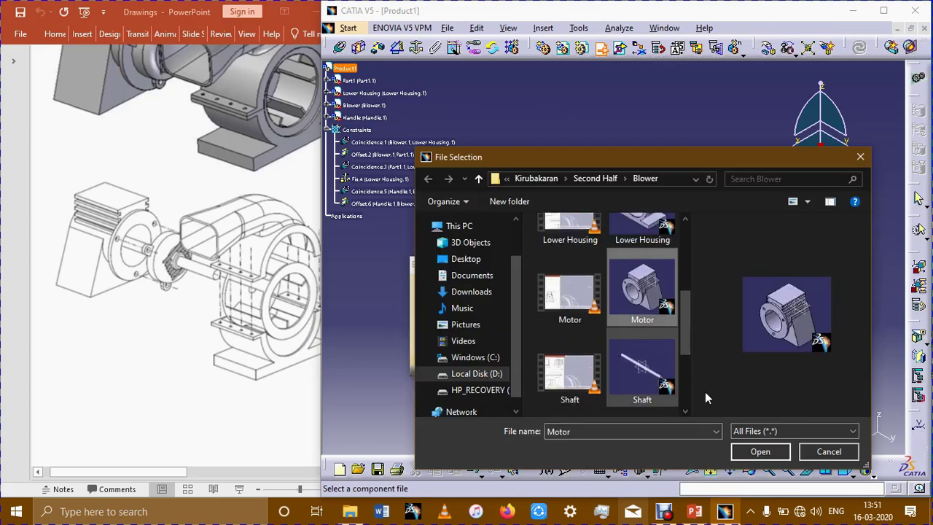
pyautogui.click(756, 453)
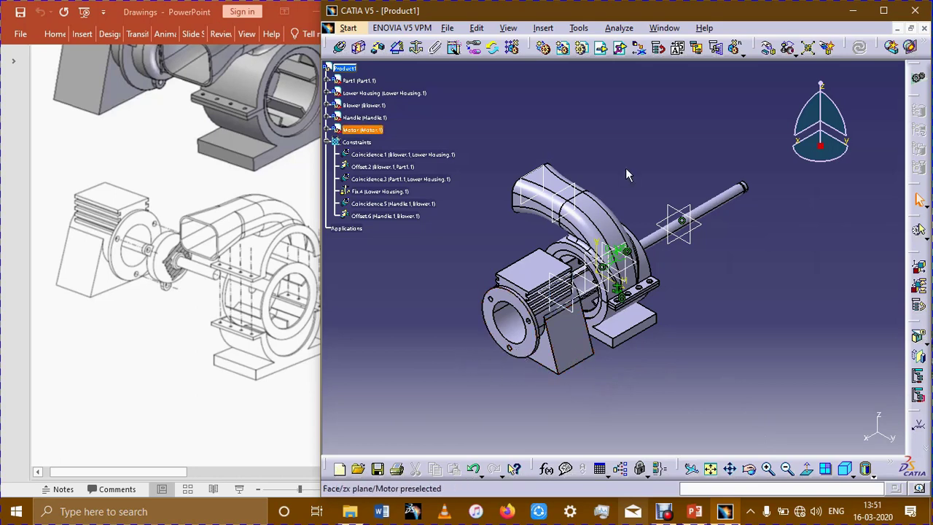
# - Slide the motor along X so it sits beyond the shaft's far end
pyautogui.click(769, 49)
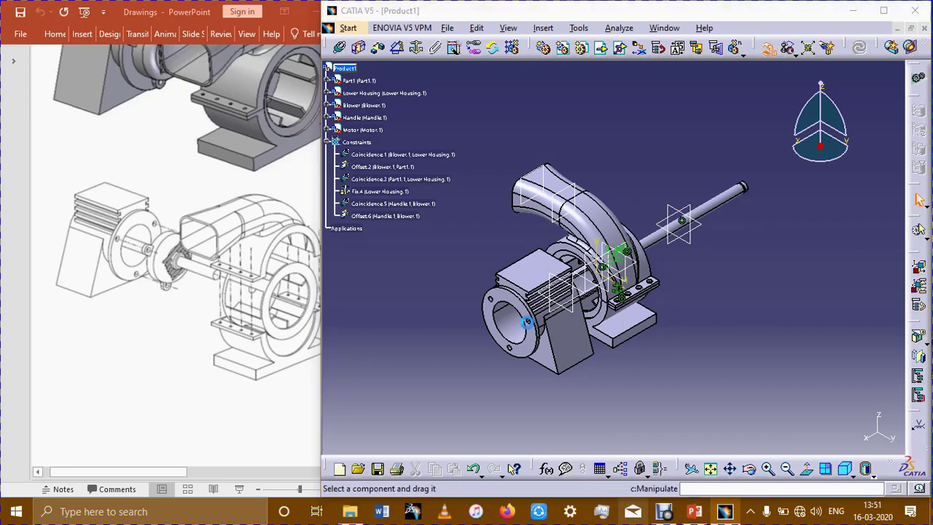
pyautogui.moveTo(758, 291); pyautogui.dragTo(804, 248)
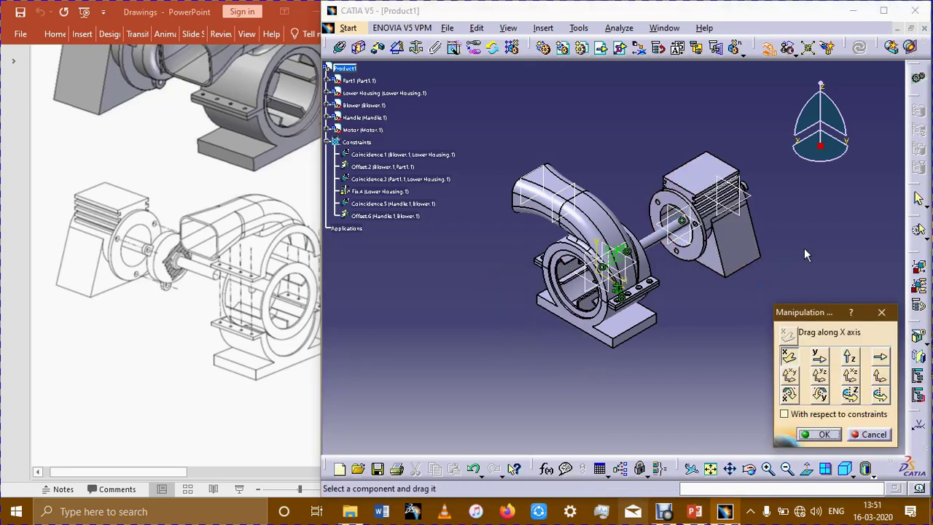
pyautogui.click(821, 434)
pyautogui.moveTo(836, 249)
pyautogui.mouseDown(button='middle')
pyautogui.moveTo(595, 296)
pyautogui.moveTo(845, 321)
pyautogui.mouseUp(button='middle')
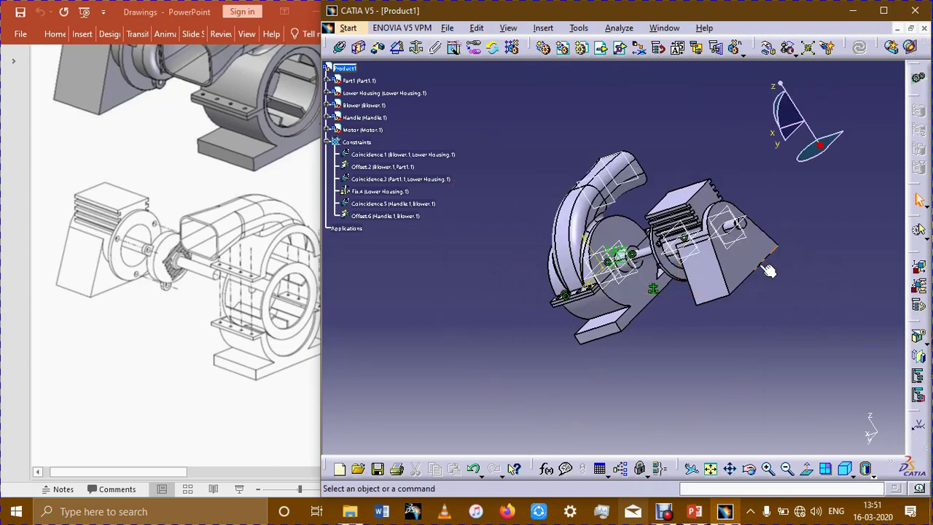
# - Add Surface contact.7 between the motor face and handle face, then update and inspect
pyautogui.click(358, 46)
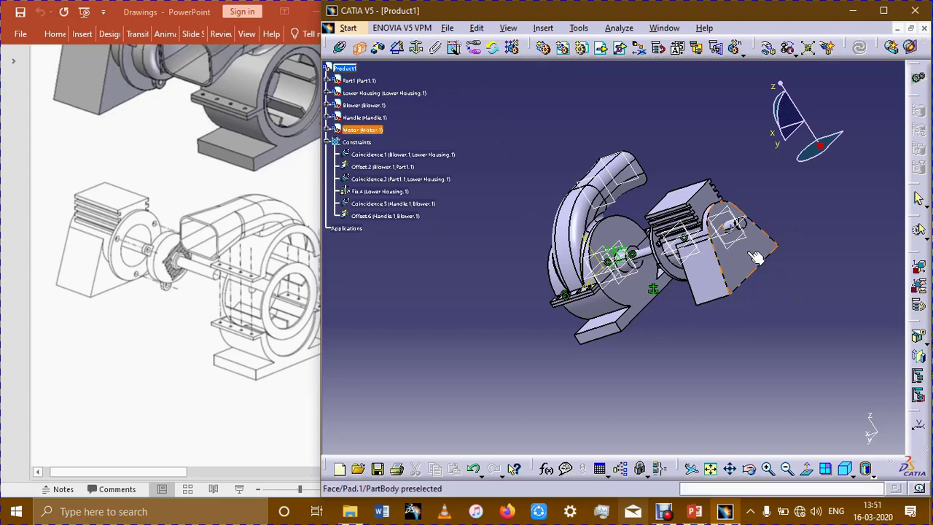
pyautogui.click(745, 229)
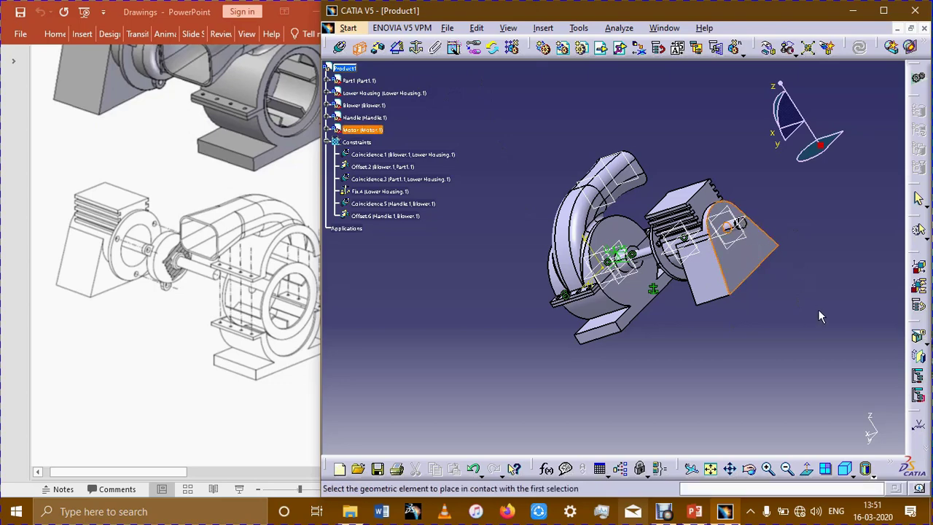
pyautogui.keyDown('ctrl'); pyautogui.moveTo(816, 253); pyautogui.dragTo(802, 232, button='middle'); pyautogui.keyUp('ctrl')
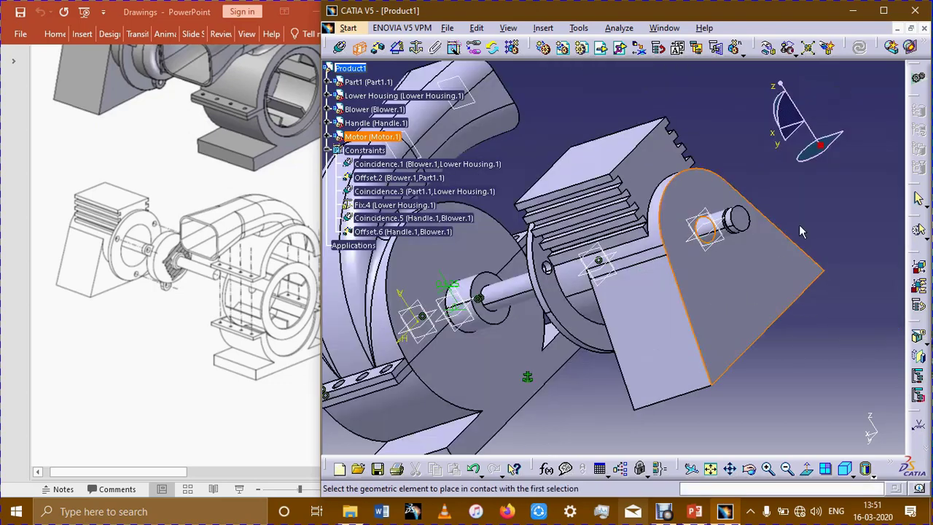
pyautogui.click(789, 289)
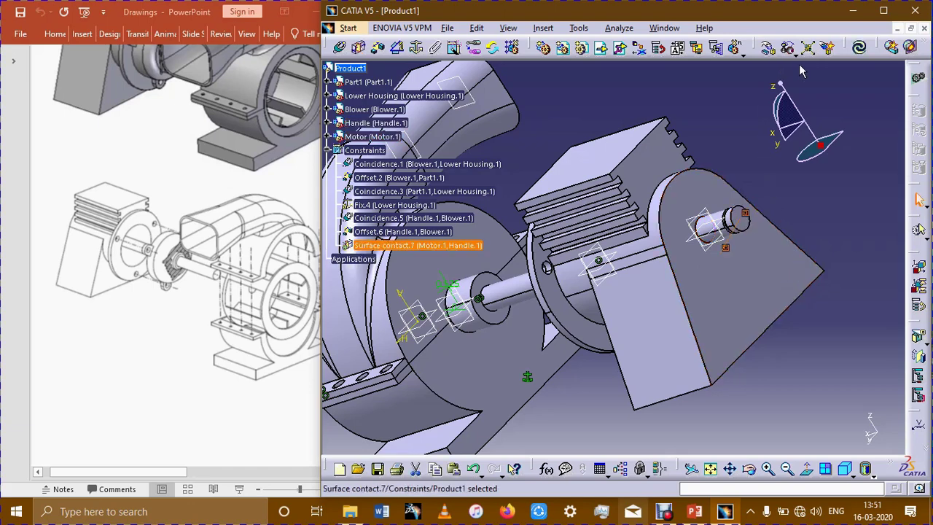
pyautogui.click(859, 48)
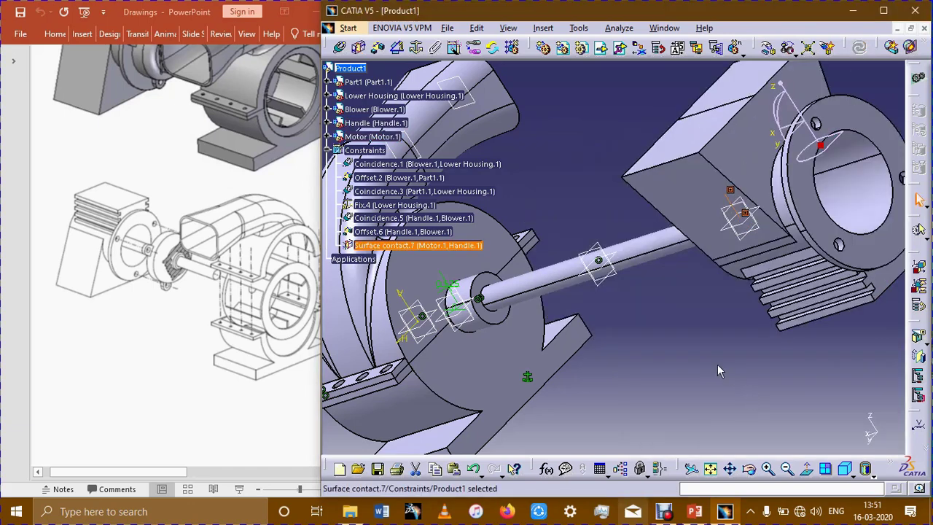
pyautogui.moveTo(732, 339)
pyautogui.mouseDown(button='middle')
pyautogui.moveTo(793, 292)
pyautogui.moveTo(553, 284)
pyautogui.mouseUp(button='middle')
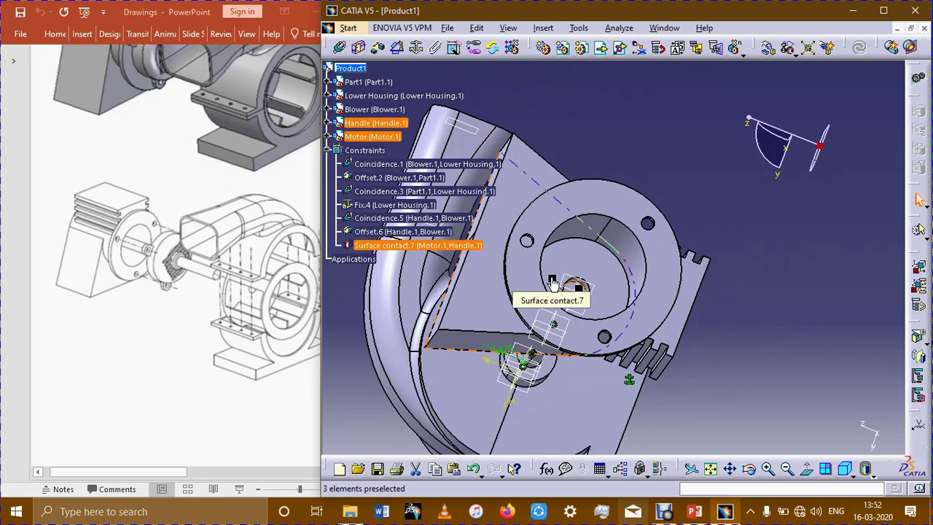
pyautogui.click(552, 285)
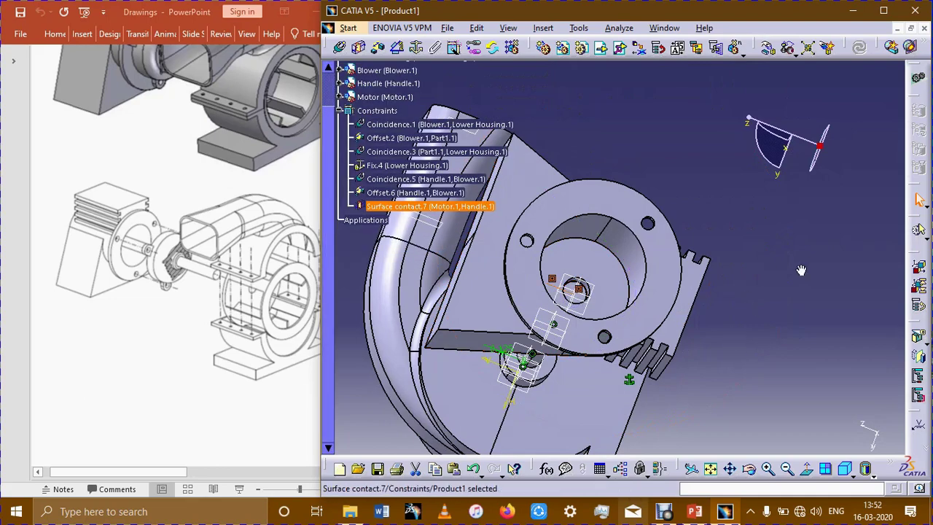
pyautogui.moveTo(801, 271); pyautogui.dragTo(631, 335, button='middle')
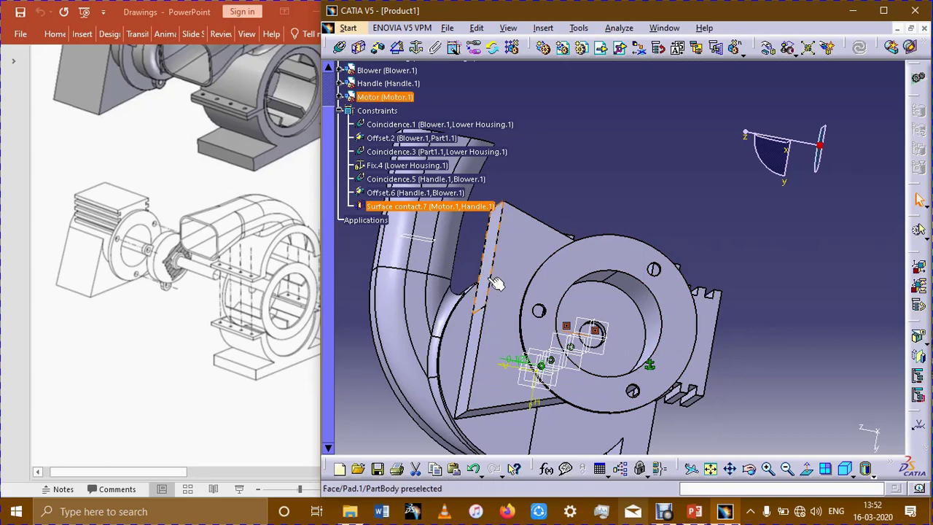
# - Undo the motor-handle Surface contact.7, then pick the flat blower housing base face
pyautogui.hotkey('ctrl', 'z')
pyautogui.hotkey('ctrl', 'z')
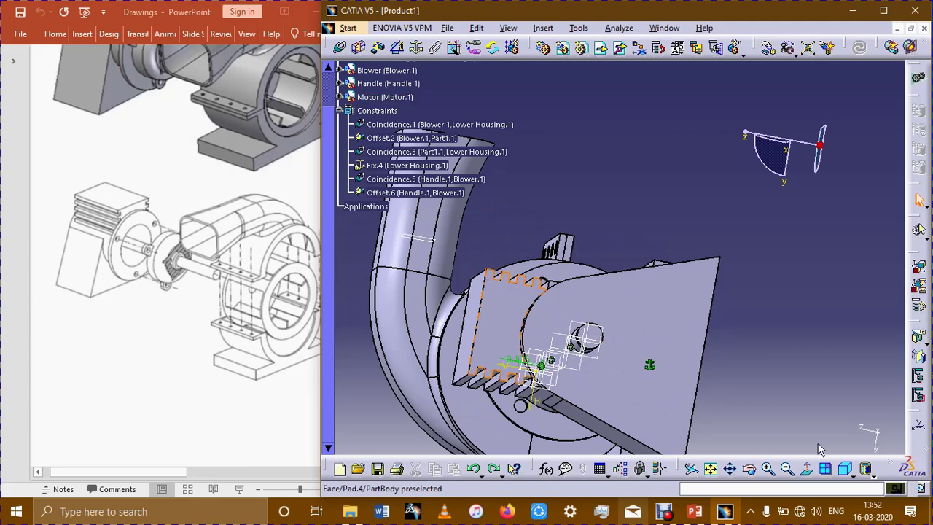
pyautogui.moveTo(816, 318)
pyautogui.mouseDown(button='middle')
pyautogui.moveTo(594, 452)
pyautogui.moveTo(592, 436)
pyautogui.mouseUp(button='middle')
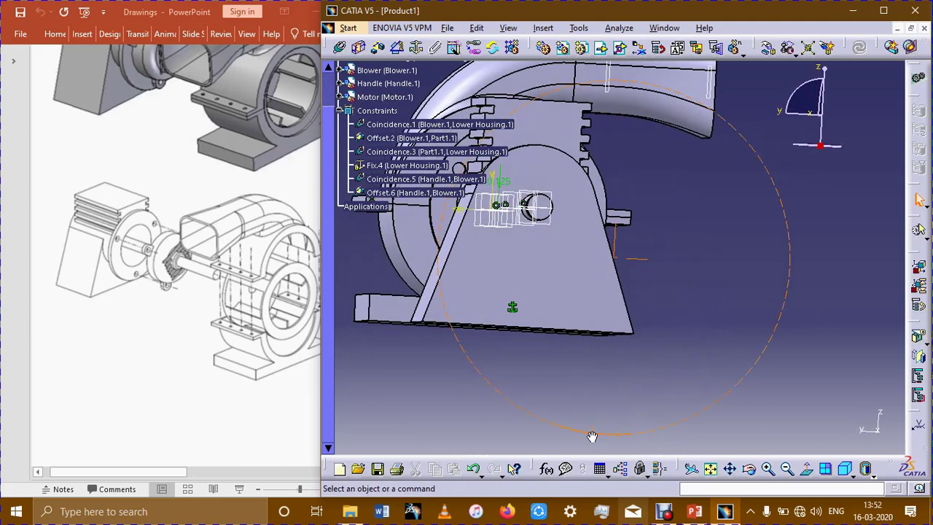
pyautogui.moveTo(629, 376); pyautogui.dragTo(667, 351, button='middle')
pyautogui.moveTo(532, 352); pyautogui.dragTo(527, 349, button='middle')
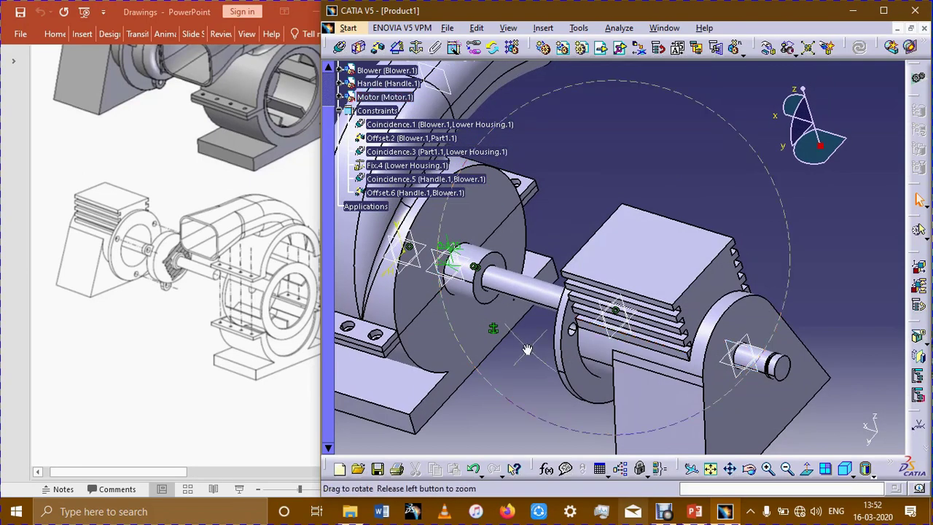
pyautogui.moveTo(610, 222); pyautogui.dragTo(483, 321, button='middle')
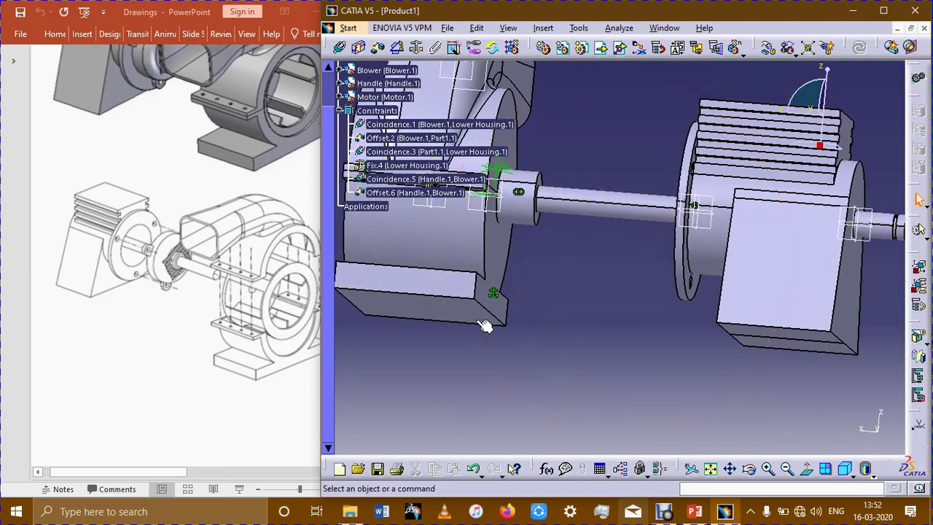
pyautogui.click(483, 320)
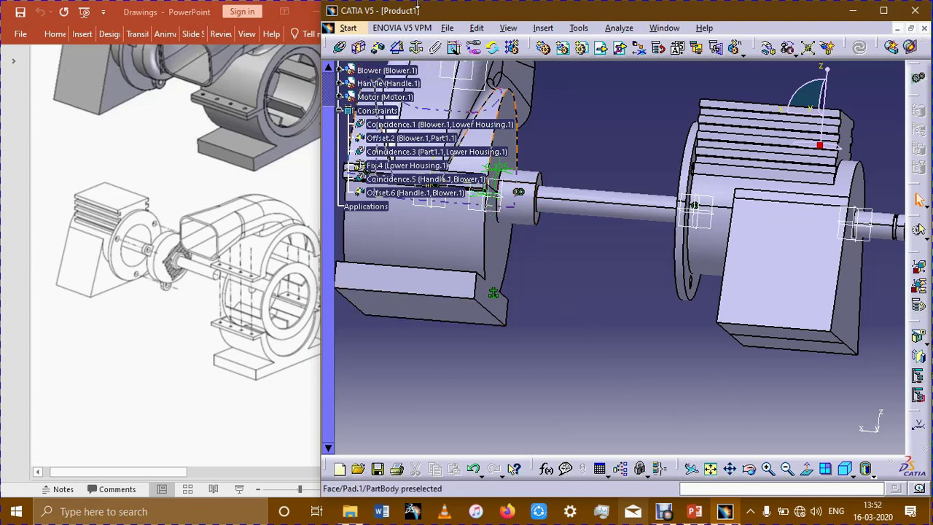
# - Create an offset constraint between the handle's end face and the motor face
pyautogui.click(379, 47)
pyautogui.moveTo(604, 301); pyautogui.dragTo(527, 298, button='middle')
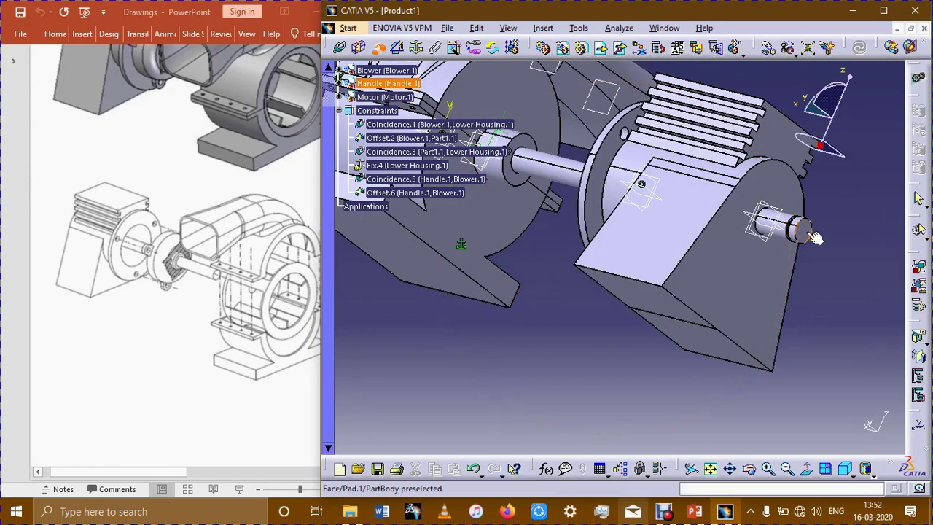
pyautogui.click(810, 232)
pyautogui.click(801, 330)
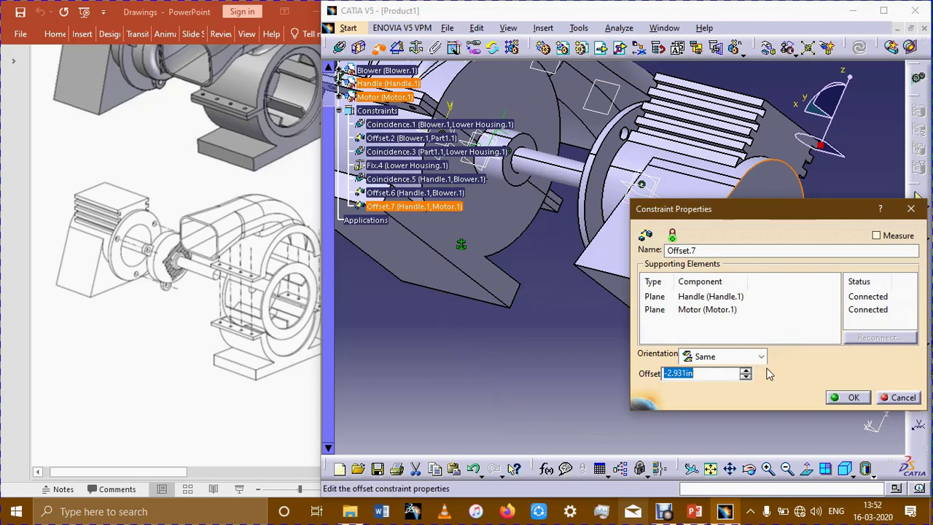
pyautogui.moveTo(804, 215)
pyautogui.mouseDown()
pyautogui.moveTo(847, 299)
pyautogui.moveTo(833, 271)
pyautogui.mouseUp()
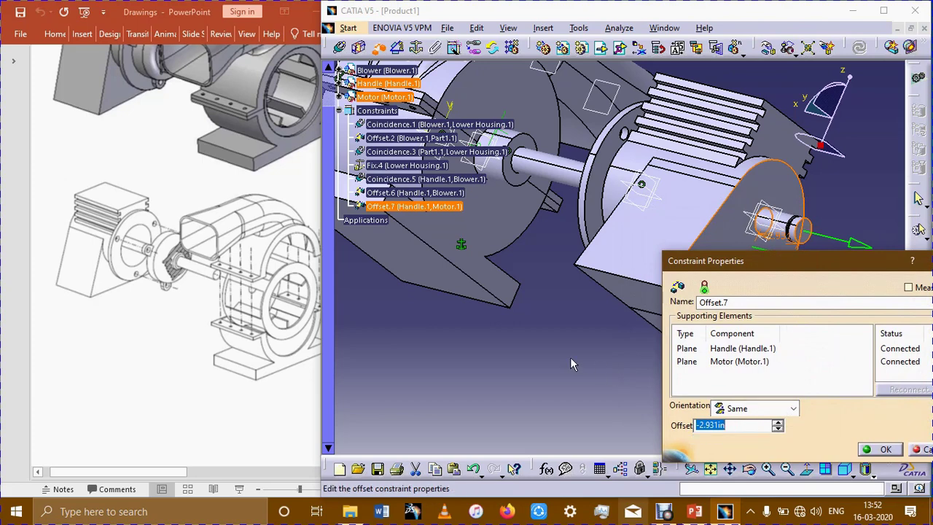
# - Review the PowerPoint reference drawings of the shaft dimensions
pyautogui.click(208, 382)
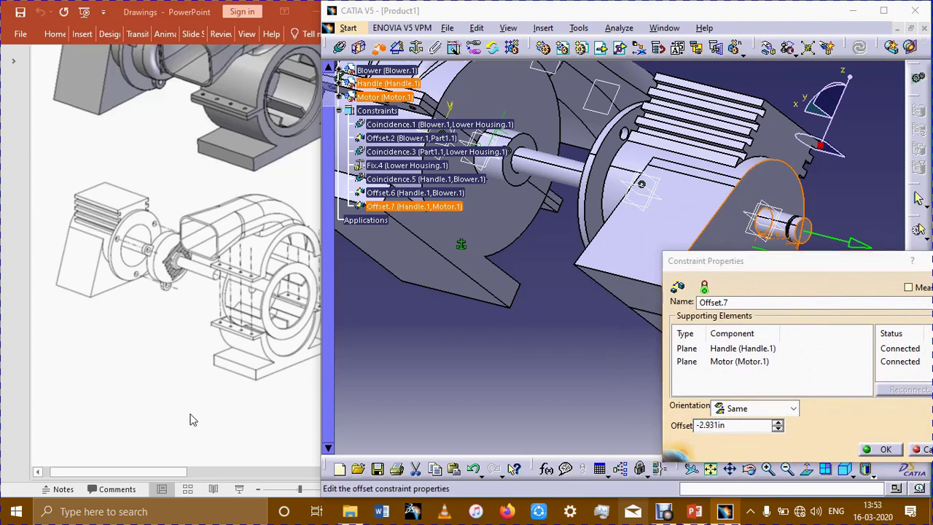
pyautogui.click(183, 392)
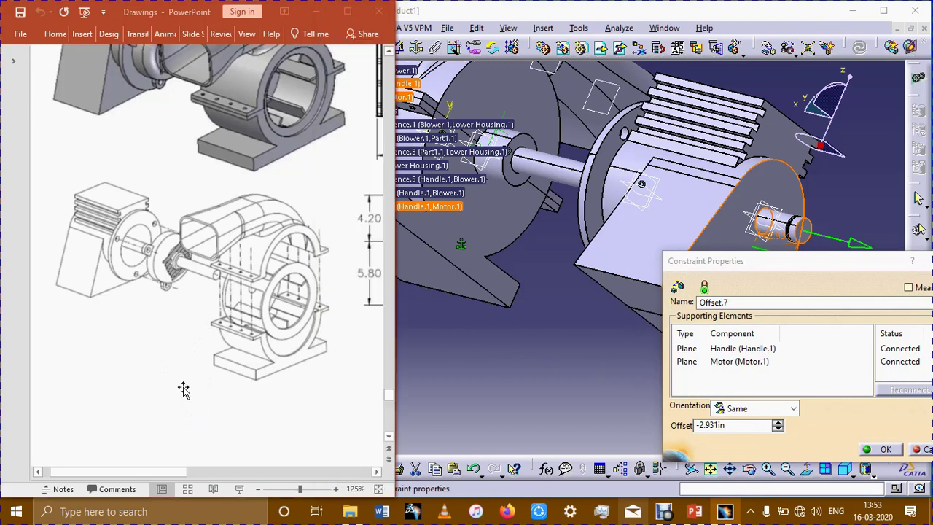
pyautogui.scroll(-3, 183, 390)
pyautogui.moveTo(146, 472); pyautogui.dragTo(209, 473)
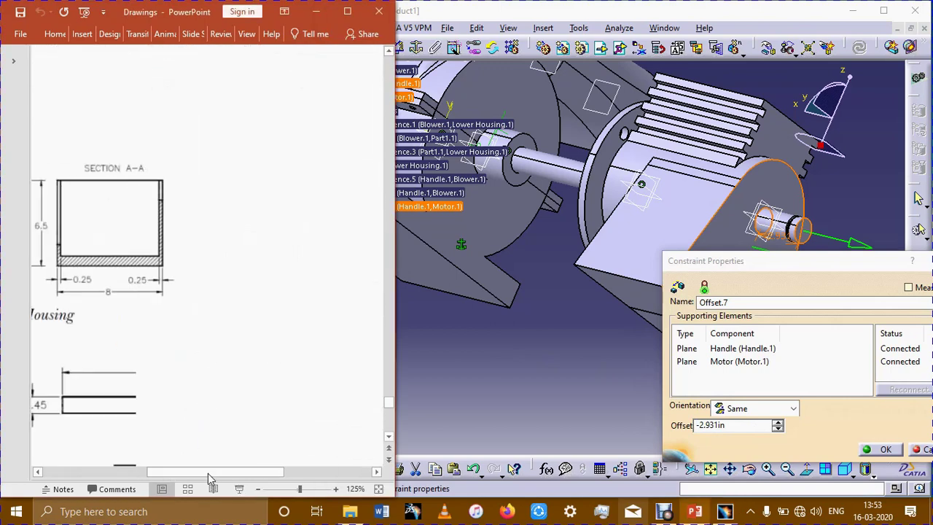
pyautogui.scroll(-1, 219, 466)
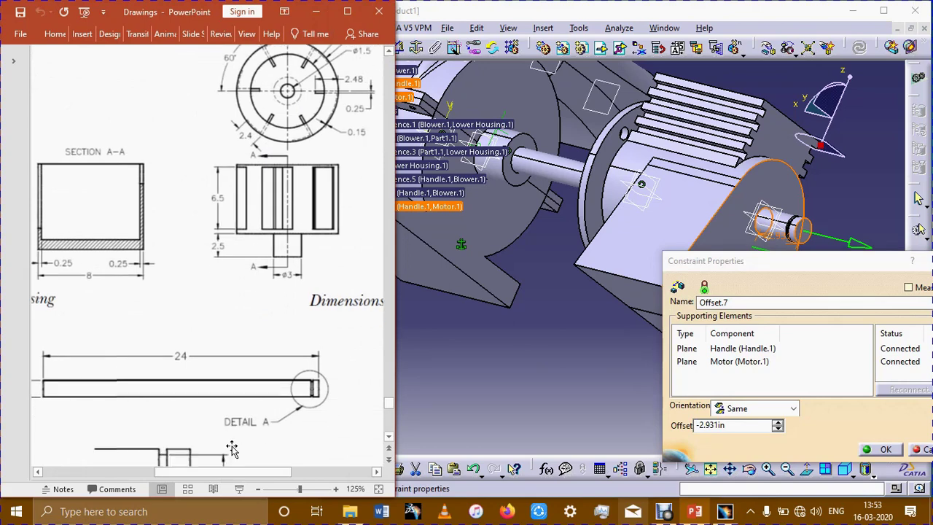
pyautogui.scroll(-1, 226, 455)
pyautogui.scroll(-1, 231, 448)
pyautogui.scroll(-1, 232, 448)
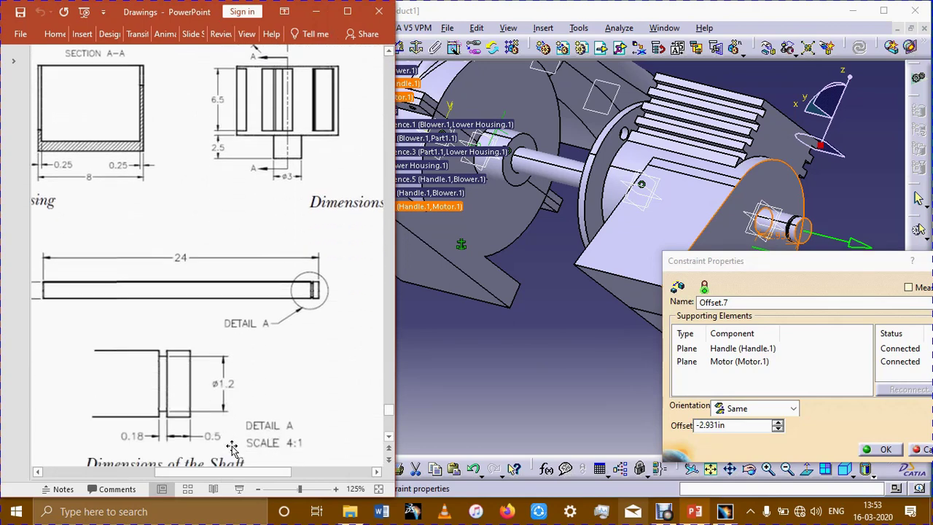
# - Set the motor offset to 0.5 in and update the assembly
pyautogui.click(744, 425)
pyautogui.write('.5')
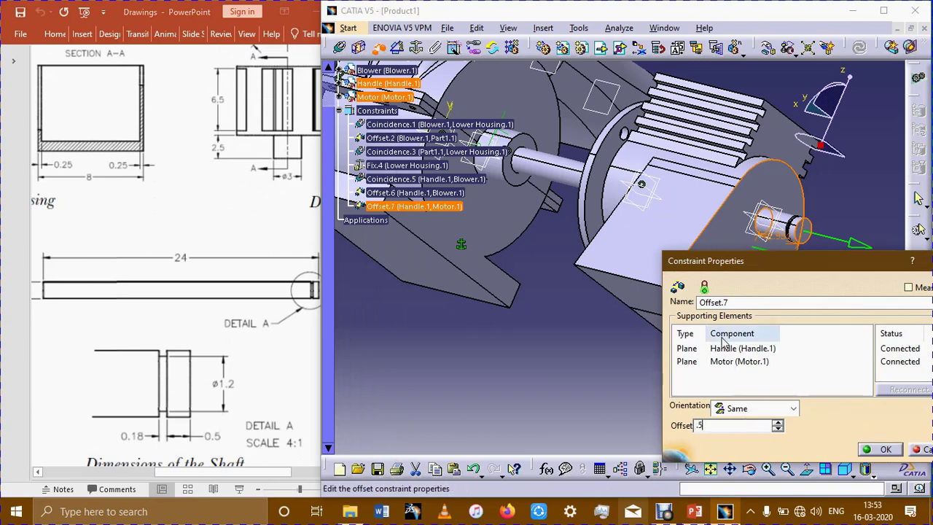
pyautogui.press('Return')
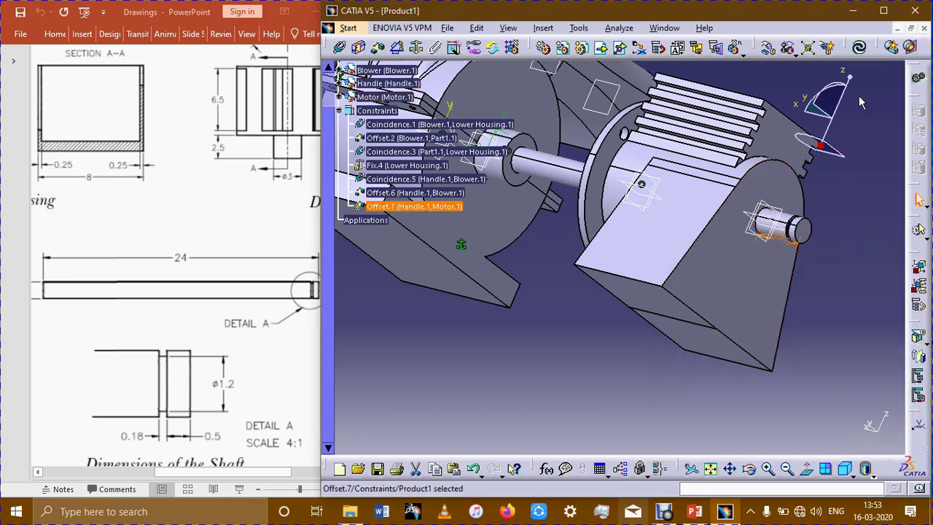
pyautogui.click(859, 48)
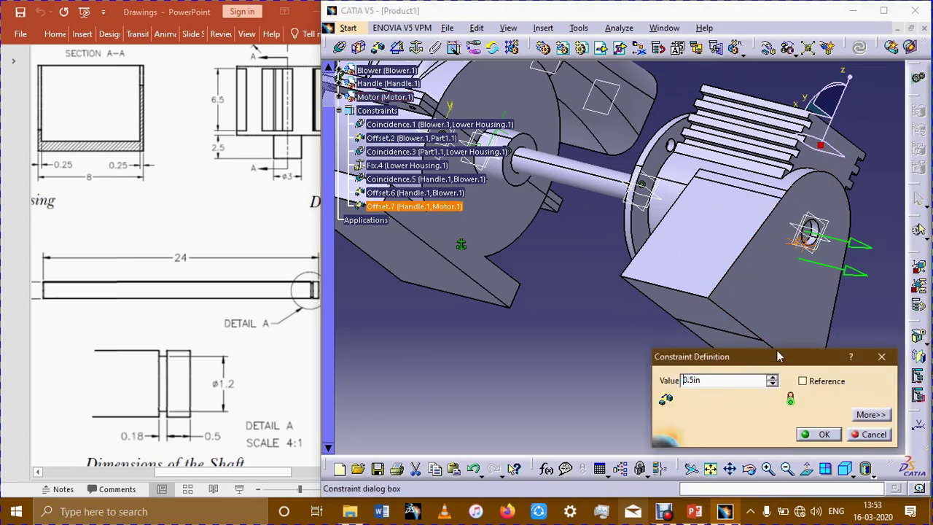
pyautogui.write('1')
pyautogui.press('Return')
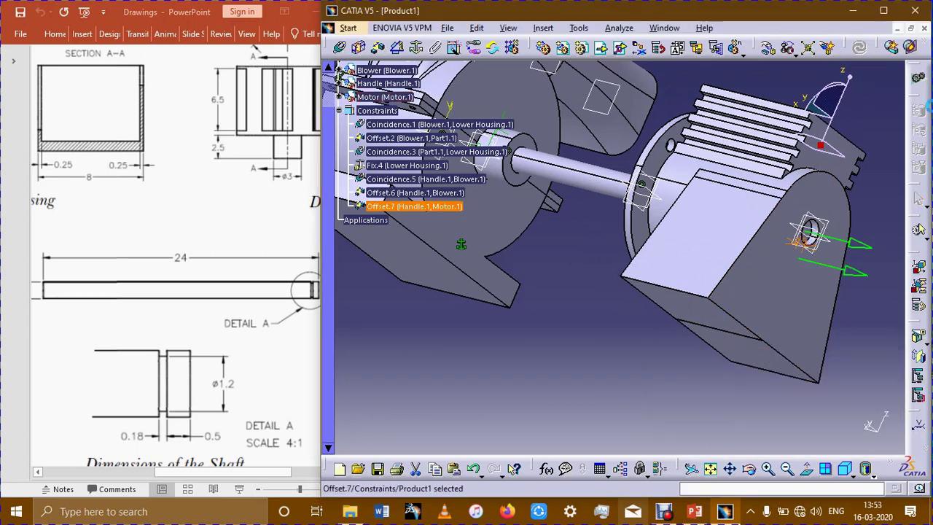
pyautogui.click(859, 48)
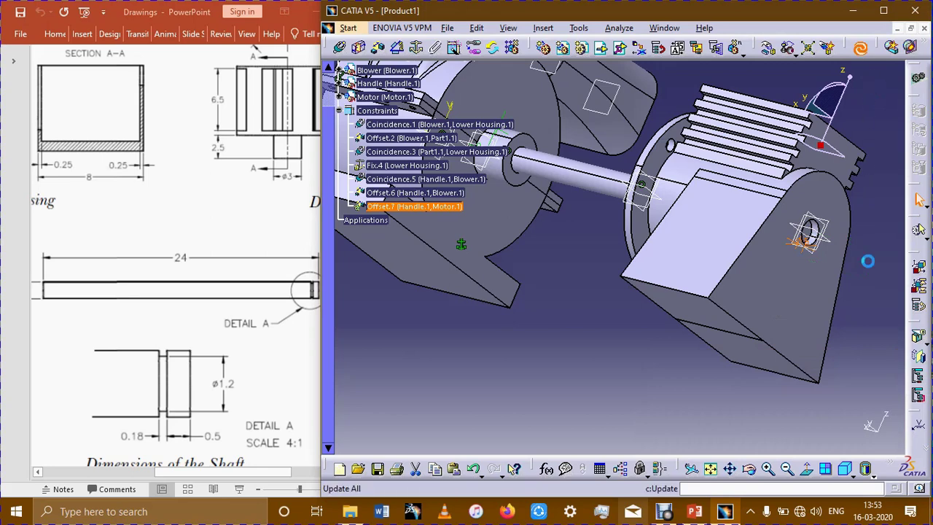
# - Load the Cover part from the Blower folder into Product1
pyautogui.moveTo(573, 260); pyautogui.dragTo(738, 367, button='middle')
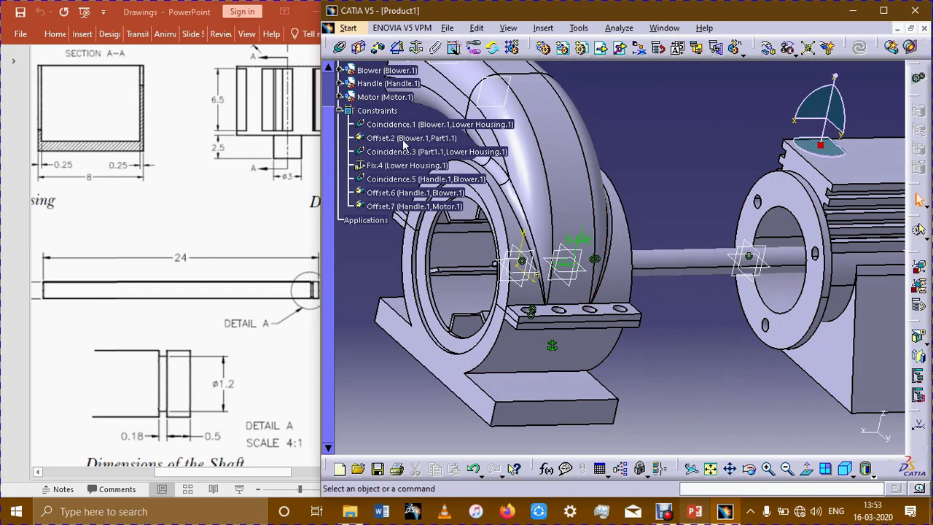
pyautogui.scroll(3, 364, 109)
pyautogui.click(362, 68)
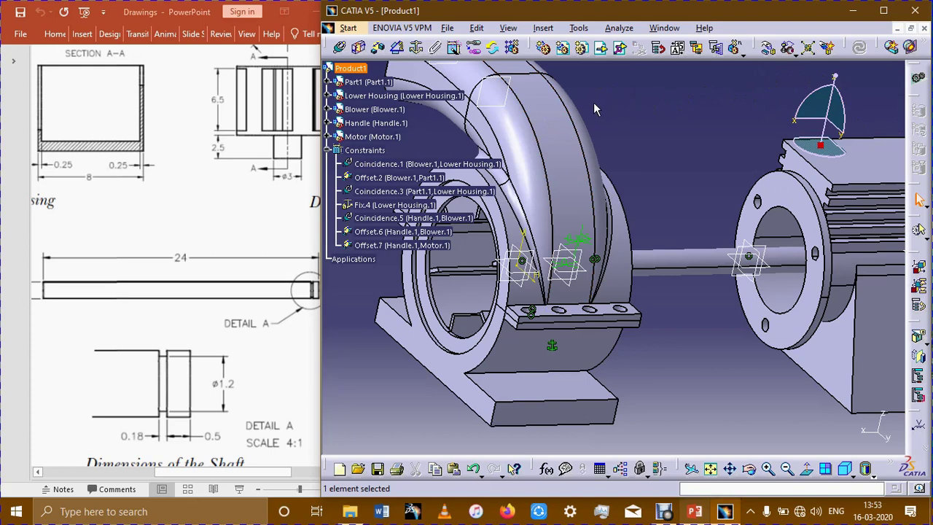
pyautogui.click(601, 48)
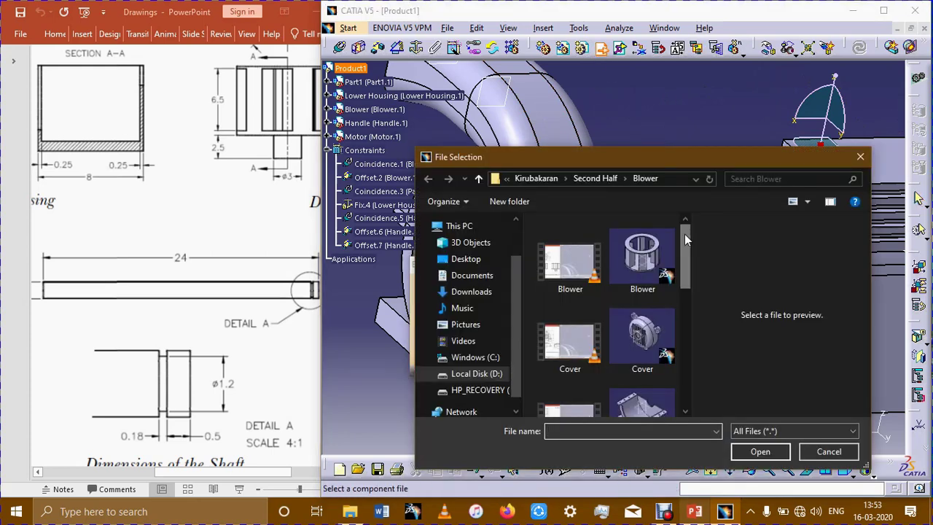
pyautogui.moveTo(684, 234); pyautogui.dragTo(686, 260)
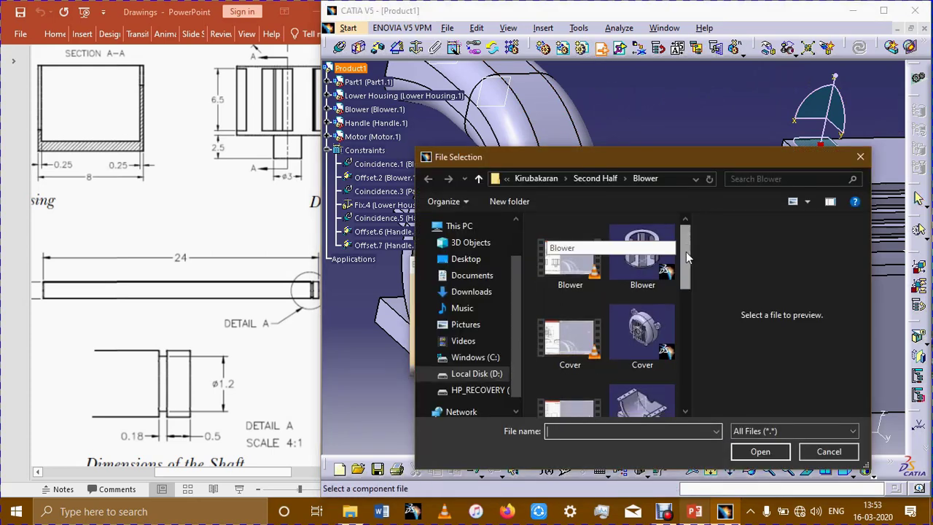
pyautogui.click(638, 279)
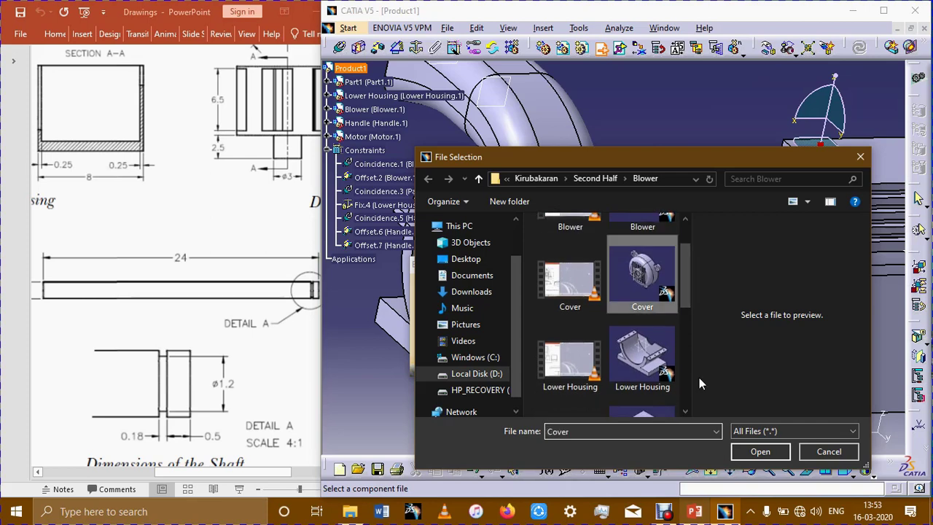
pyautogui.click(760, 451)
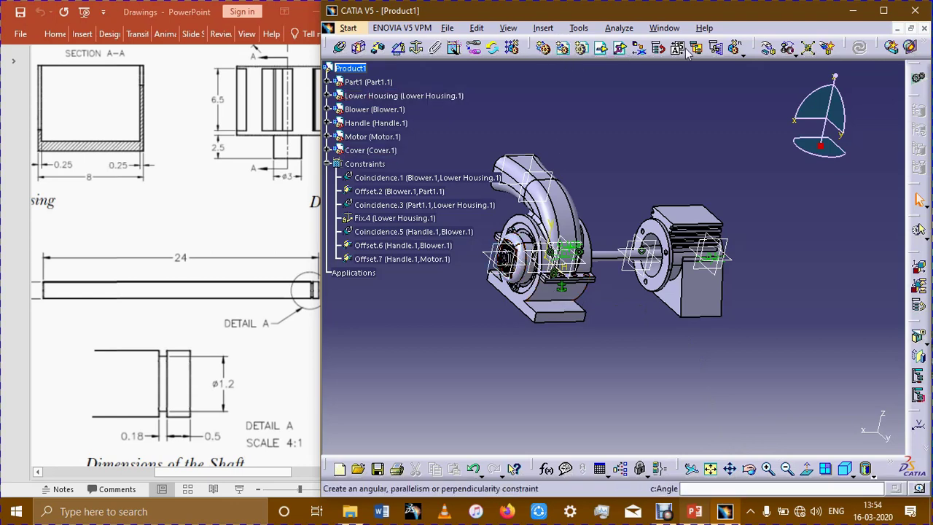
# - Drag the Cover along X off the blower toward the motor
pyautogui.click(769, 48)
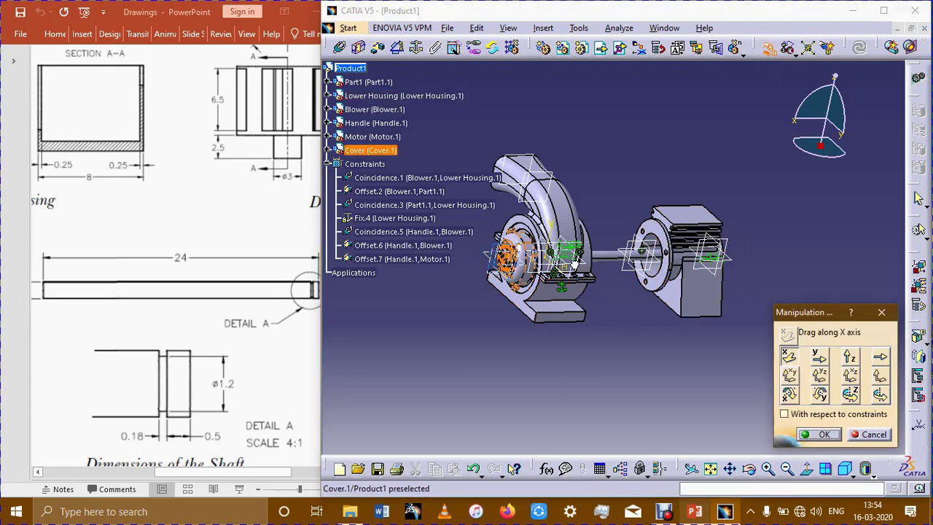
pyautogui.moveTo(519, 257)
pyautogui.mouseDown()
pyautogui.moveTo(658, 280)
pyautogui.moveTo(624, 312)
pyautogui.mouseUp()
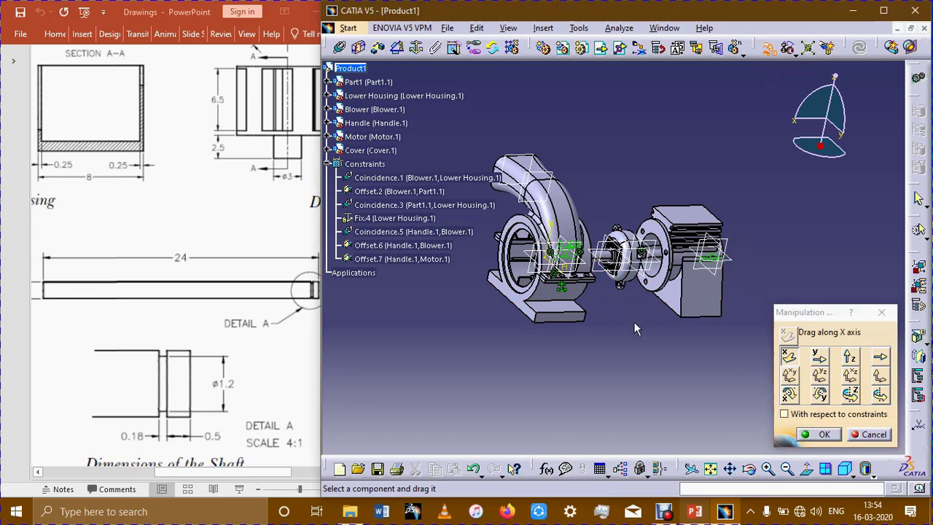
pyautogui.click(820, 434)
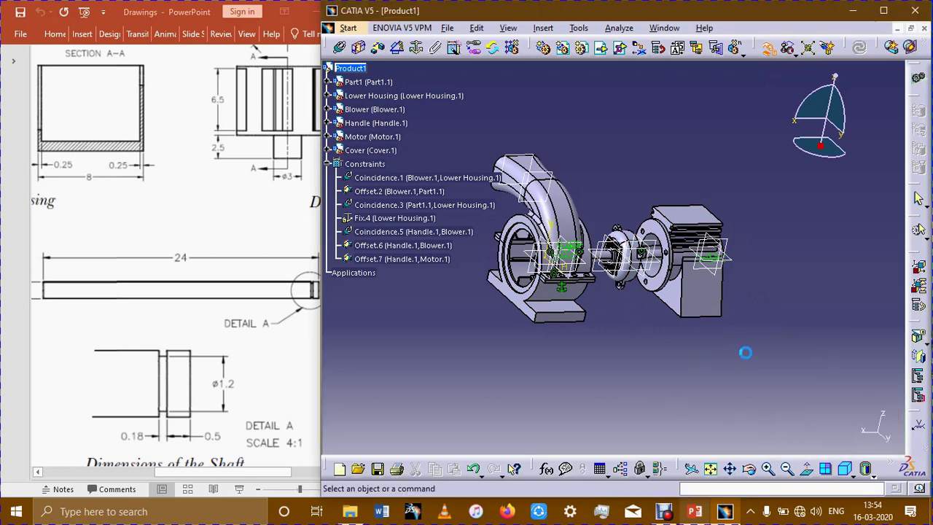
pyautogui.moveTo(743, 352)
pyautogui.keyDown('ctrl'); pyautogui.mouseDown(button='middle')
pyautogui.moveTo(681, 359)
pyautogui.moveTo(552, 283)
pyautogui.mouseUp(button='middle'); pyautogui.keyUp('ctrl')
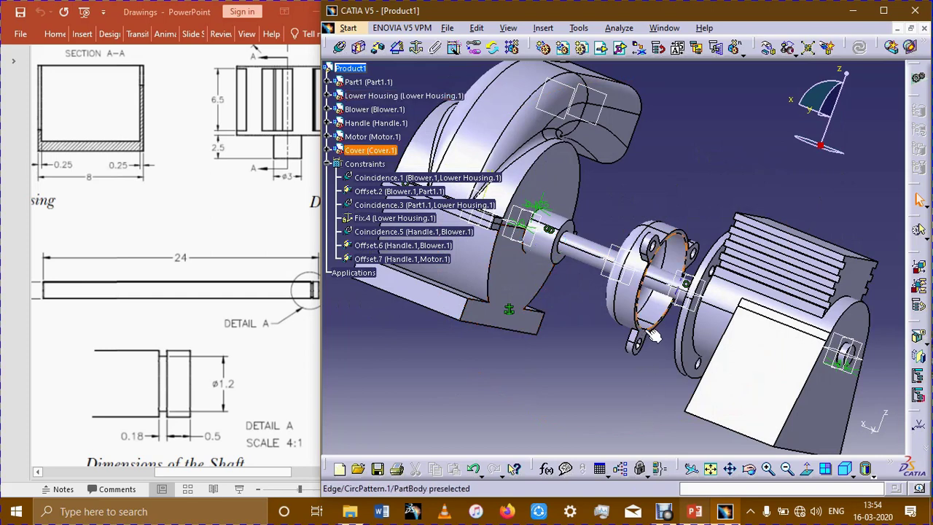
# - Add a surface contact between the Cover's flange face and the Motor face
pyautogui.click(358, 47)
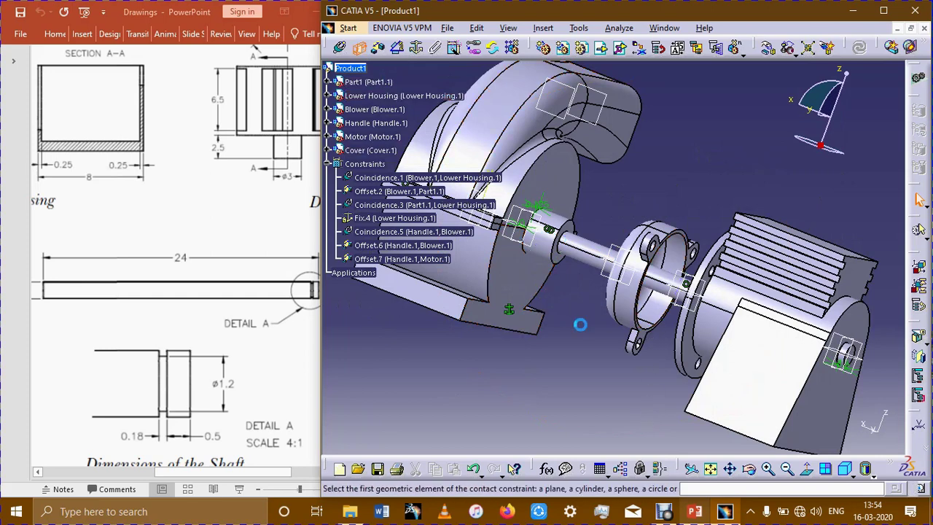
pyautogui.click(640, 341)
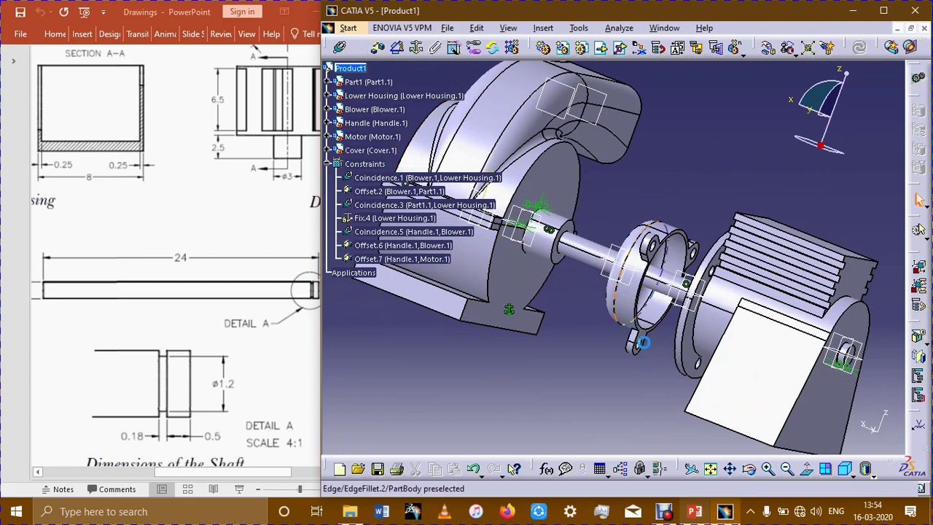
pyautogui.click(639, 334)
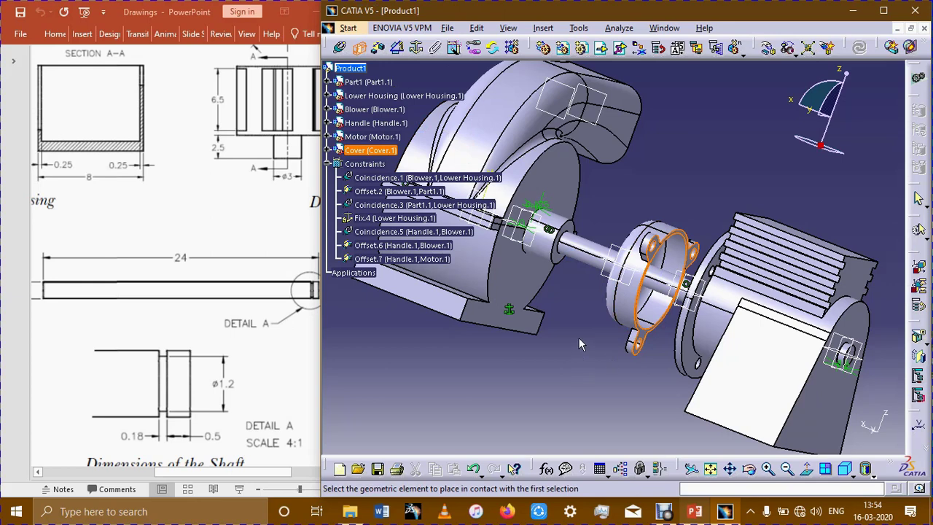
pyautogui.moveTo(578, 339); pyautogui.dragTo(705, 397, button='middle')
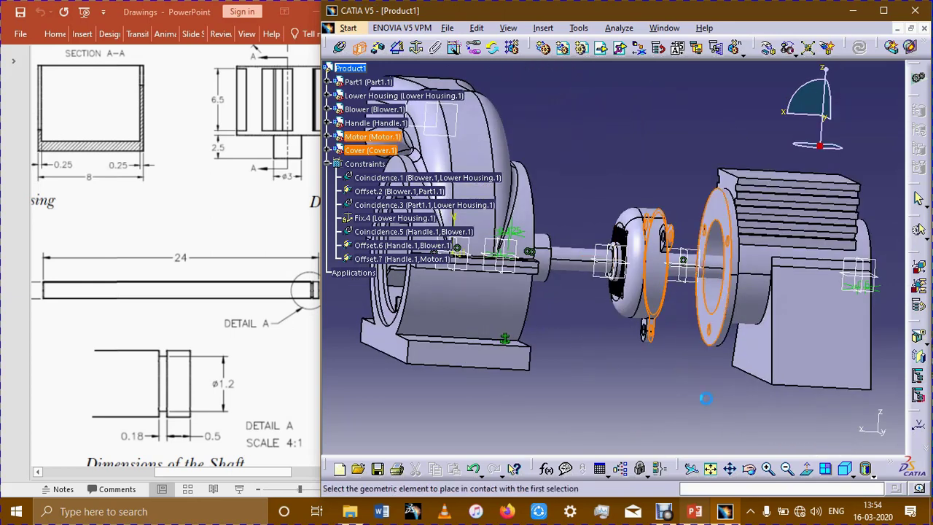
pyautogui.click(711, 339)
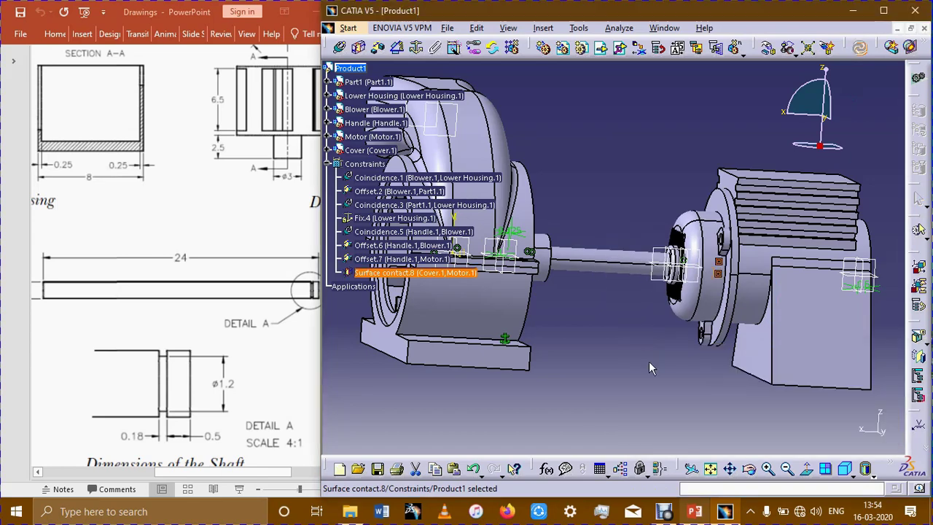
# - Fit the finished assembly, shrink the specification tree, zoom in, then bring up the PowerPoint drawings
pyautogui.moveTo(617, 348); pyautogui.dragTo(729, 346, button='middle')
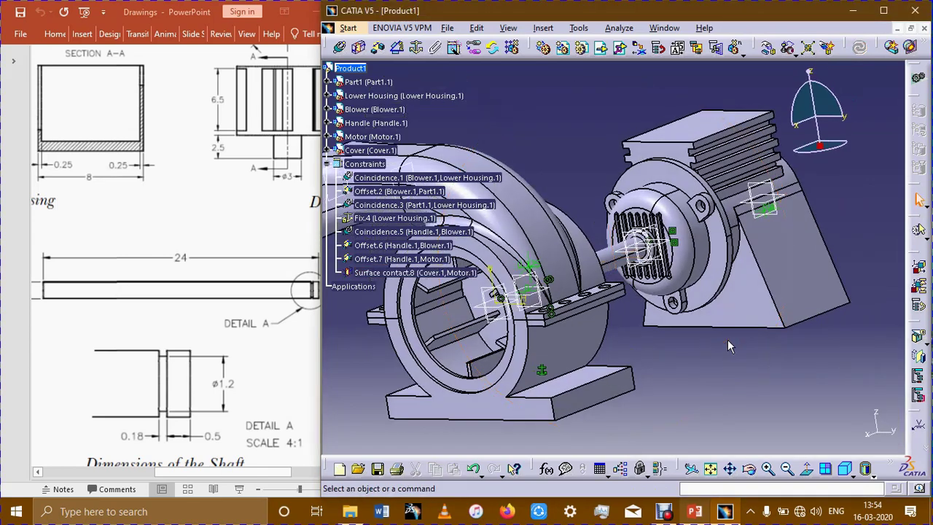
pyautogui.click(711, 469)
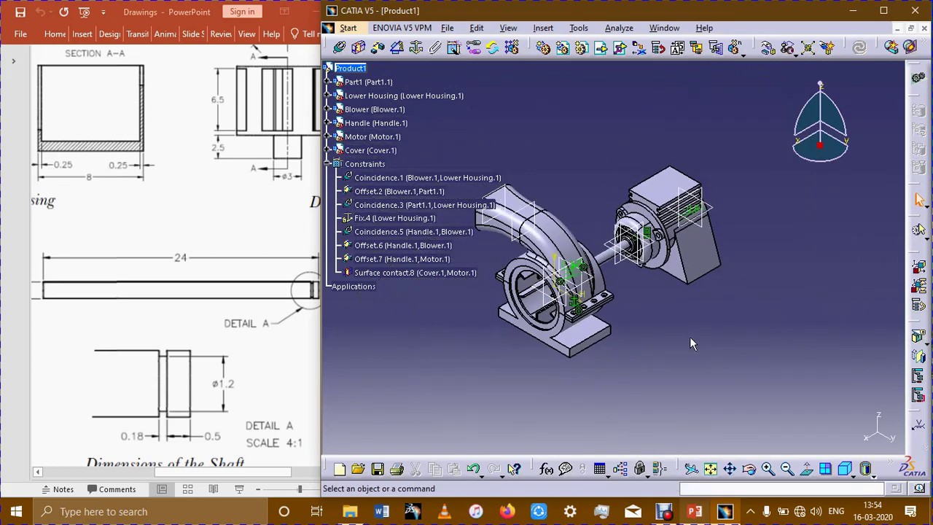
pyautogui.scroll(-5, 427, 307)
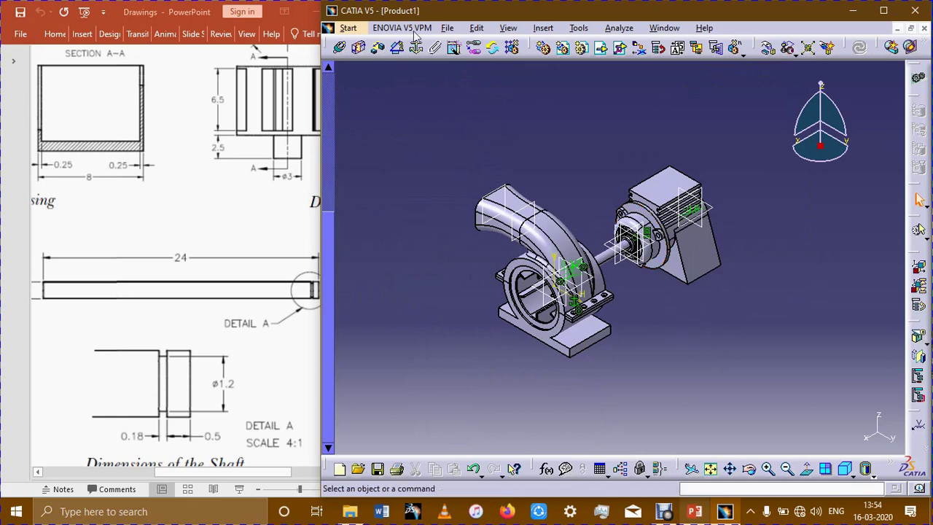
pyautogui.press('F3')
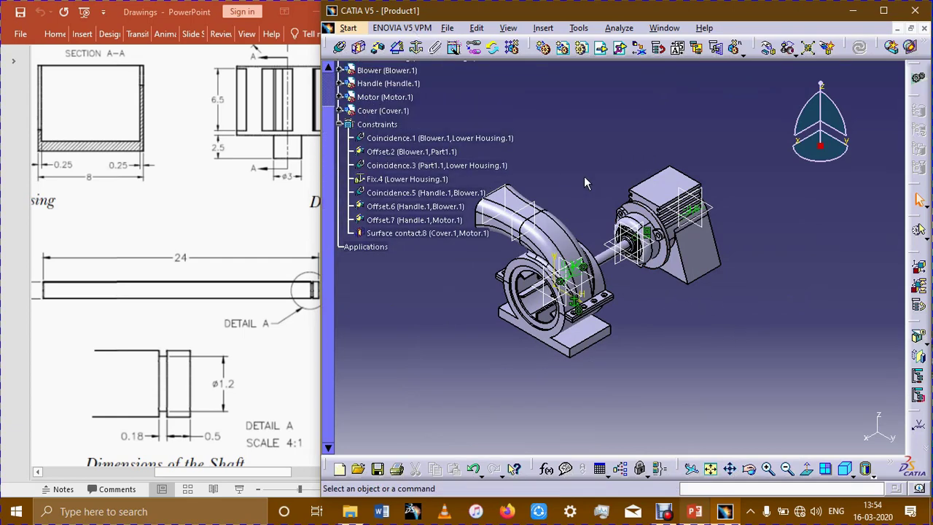
pyautogui.moveTo(689, 326)
pyautogui.keyDown('ctrl'); pyautogui.mouseDown(button='middle')
pyautogui.moveTo(705, 274)
pyautogui.moveTo(671, 330)
pyautogui.moveTo(708, 304)
pyautogui.mouseUp(button='middle'); pyautogui.keyUp('ctrl')
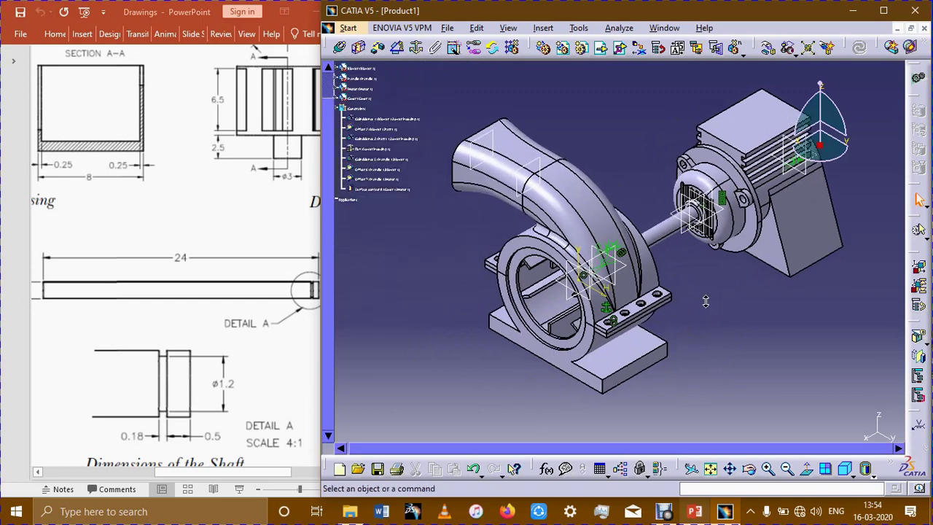
pyautogui.moveTo(705, 303)
pyautogui.keyDown('ctrl'); pyautogui.mouseDown(button='middle')
pyautogui.moveTo(689, 294)
pyautogui.moveTo(723, 328)
pyautogui.mouseUp(button='middle'); pyautogui.keyUp('ctrl')
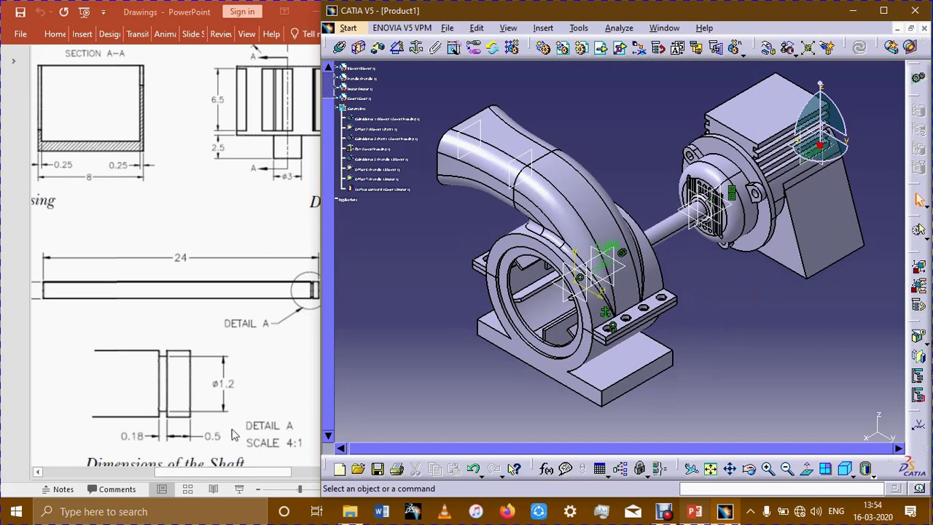
pyautogui.click(224, 368)
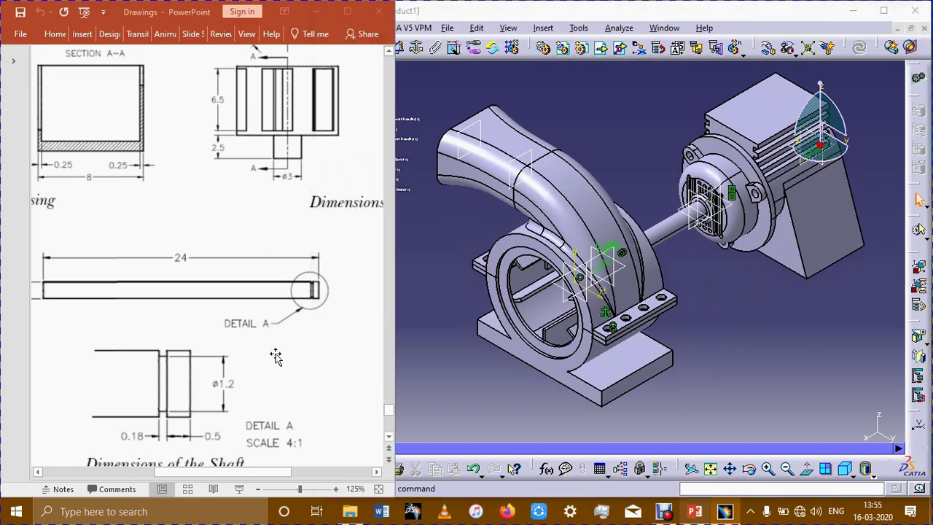
# - Browse the PowerPoint drawings to the Motor Blower slide, then bring the CATIA assembly back full screen
pyautogui.scroll(5, 275, 356)
pyautogui.scroll(5, 275, 355)
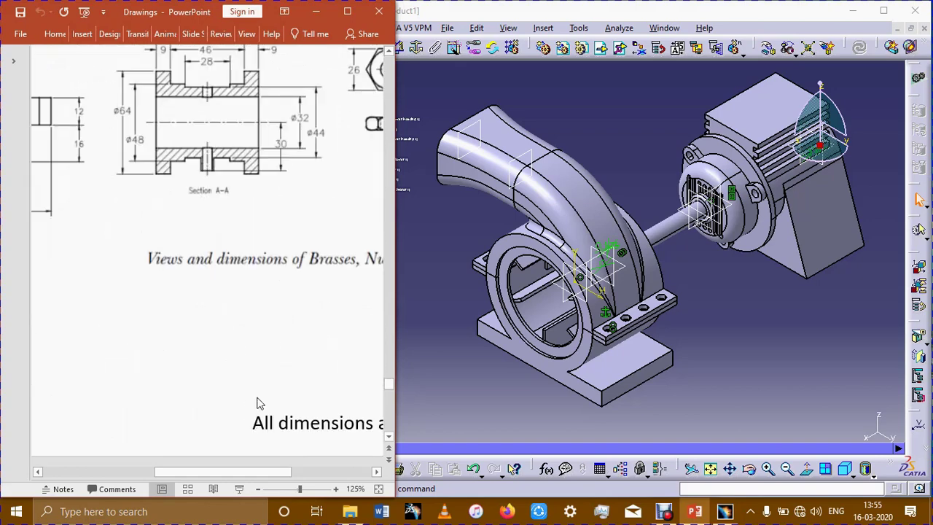
pyautogui.scroll(-5, 261, 403)
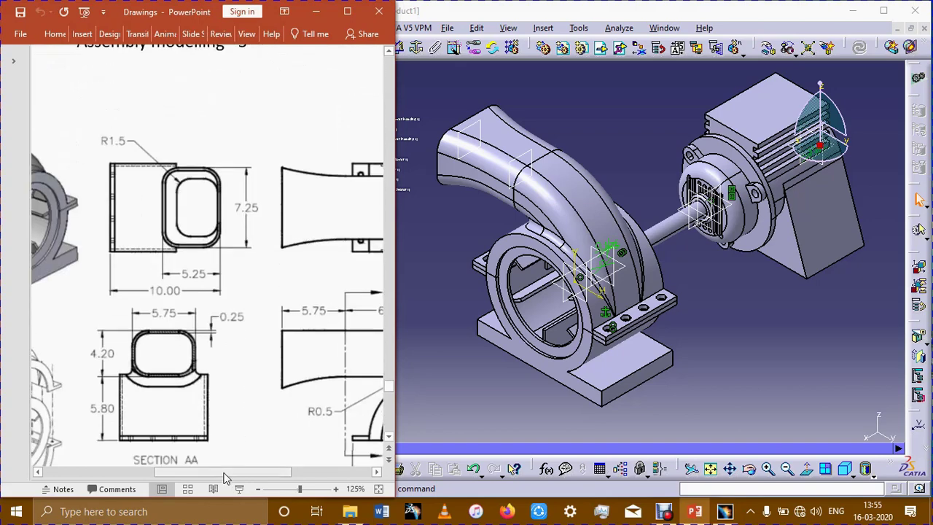
pyautogui.moveTo(225, 472); pyautogui.dragTo(153, 473)
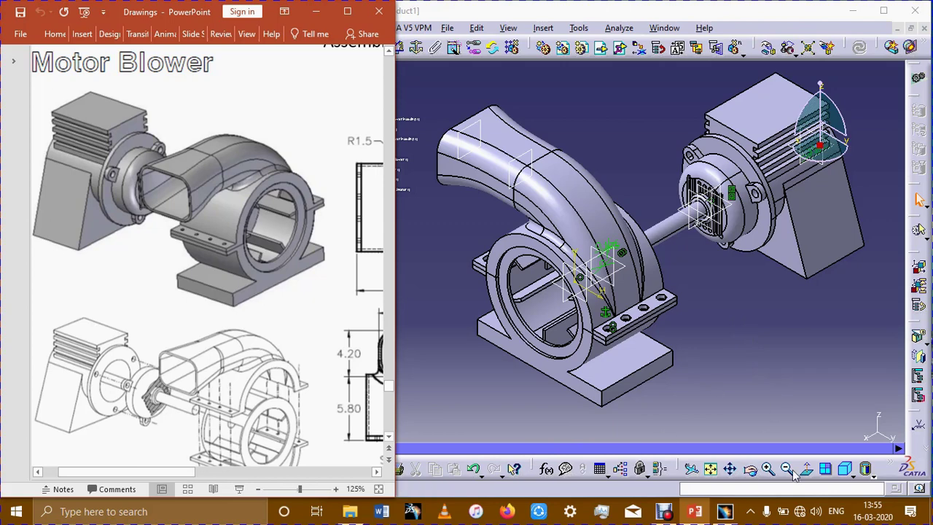
pyautogui.click(867, 10)
pyautogui.press('super+Up')
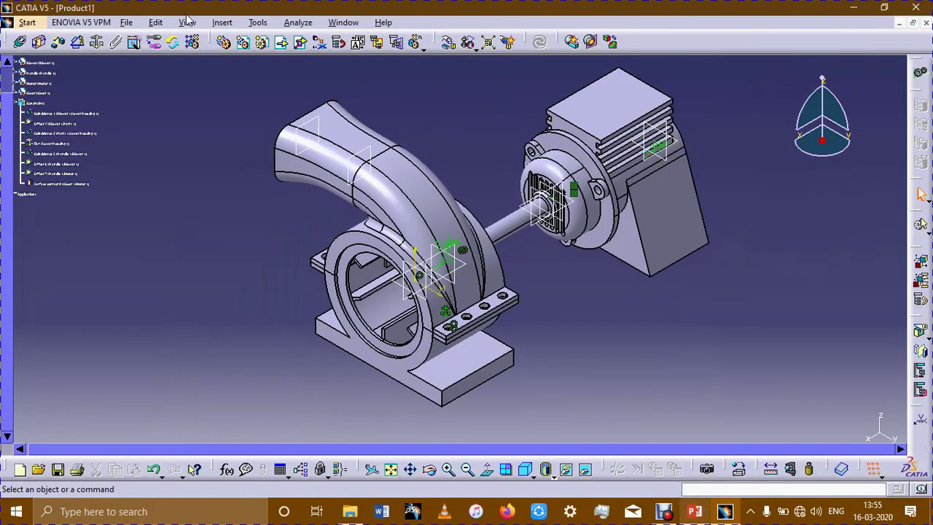
pyautogui.click(128, 23)
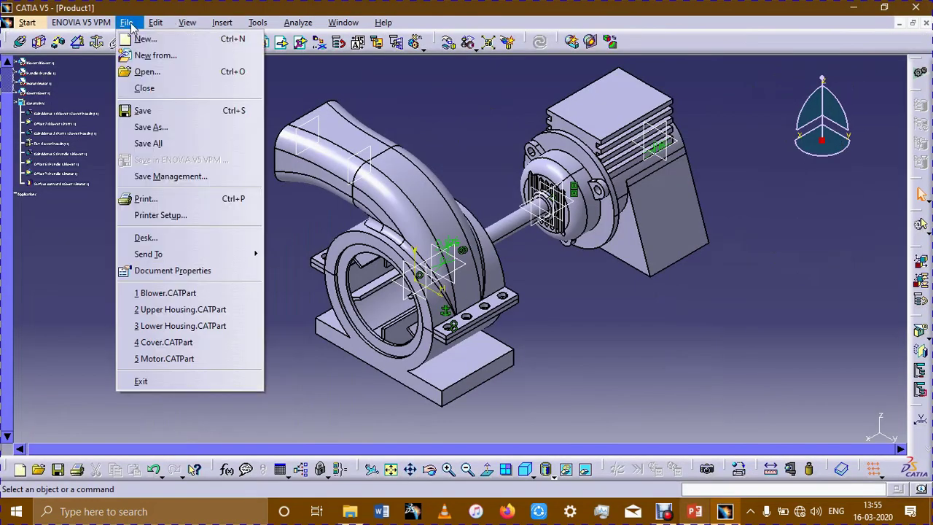
pyautogui.click(664, 511)
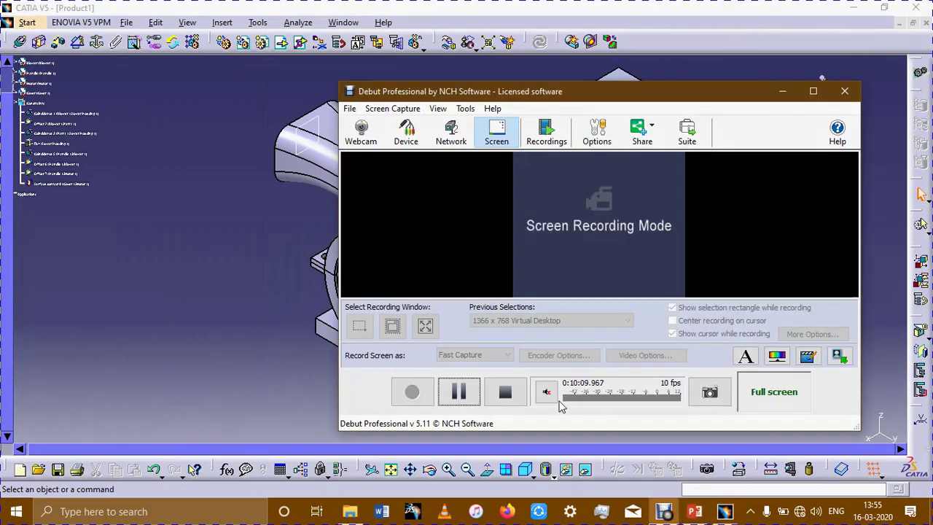